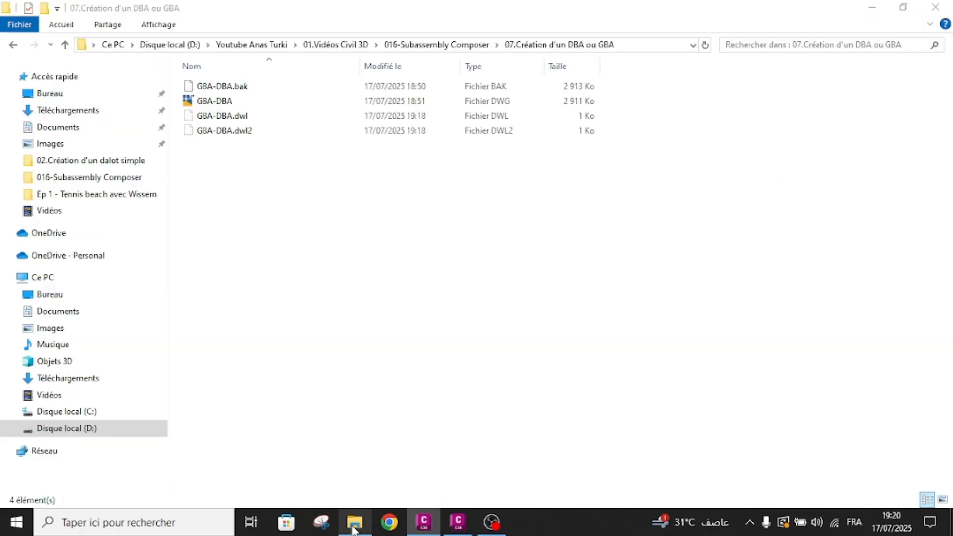
Step: Return to the 016-Subassembly Composer folder and switch to the GBA-DBA drawing in Civil 3D
click(13, 46)
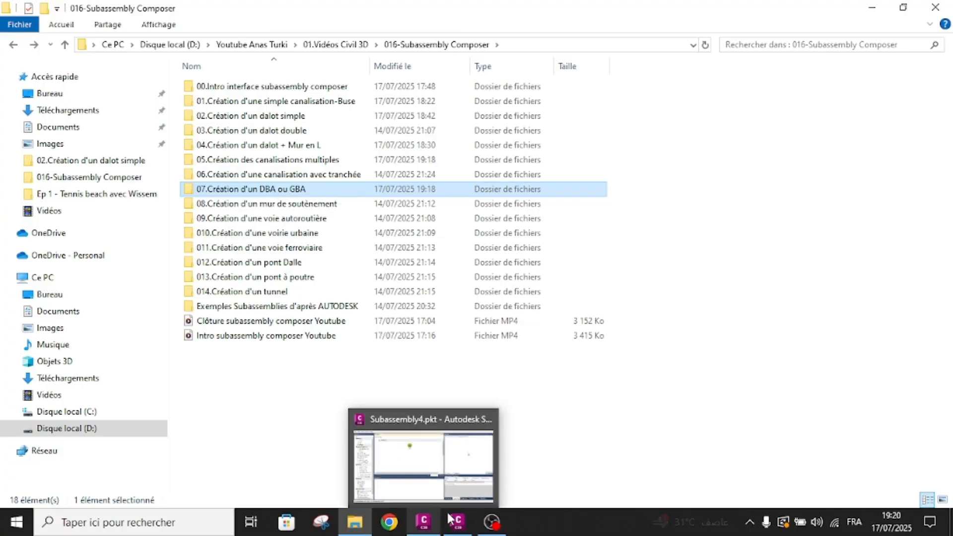
click(431, 523)
click(458, 522)
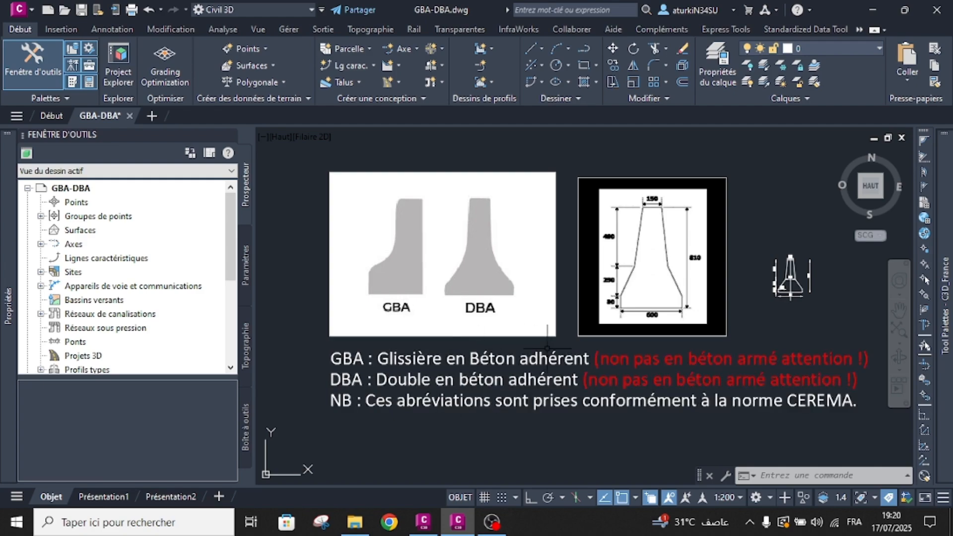
Step: Switch to Chrome, search Google for "dimension d'un gba ou dba" and look through the results
mouse_move(550, 342)
click(389, 521)
click(476, 310)
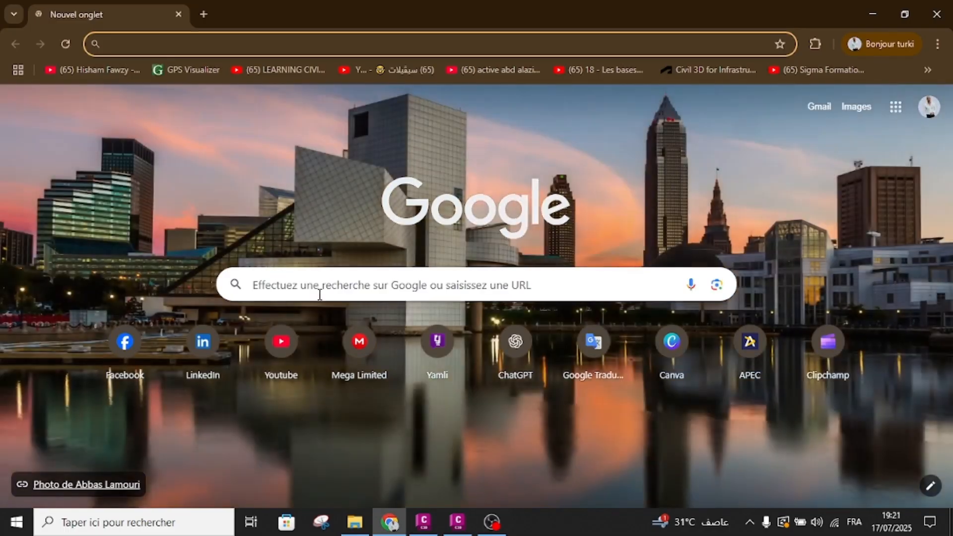
click(319, 292)
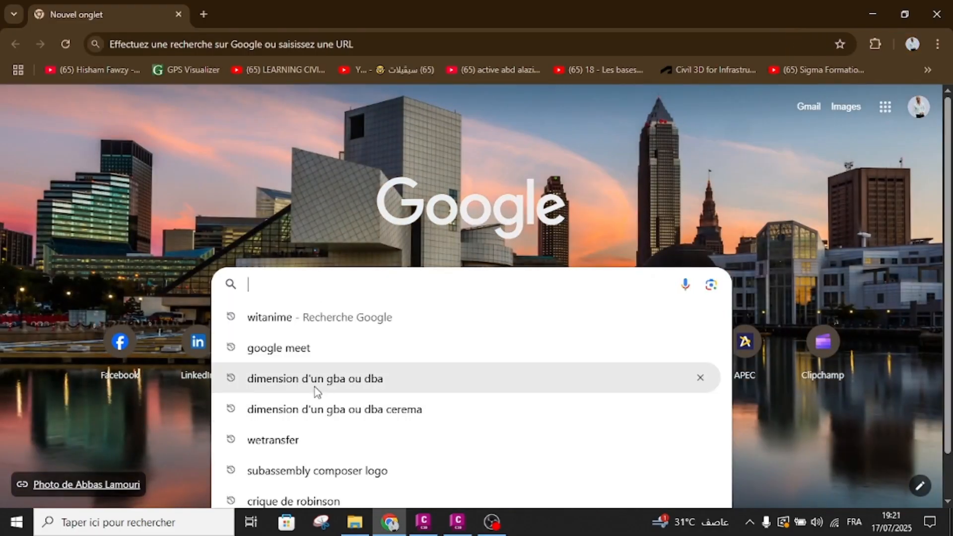
click(315, 388)
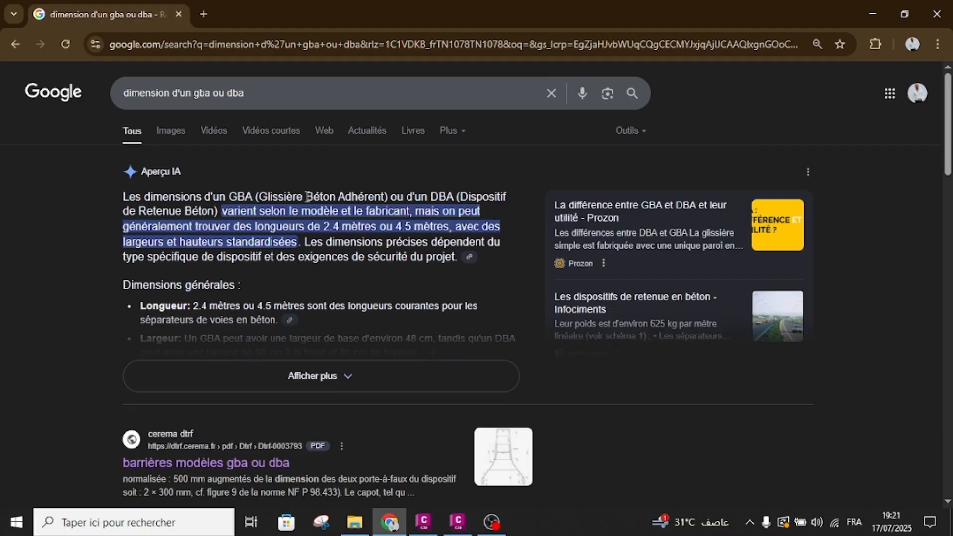
scroll(306, 198, down, 4)
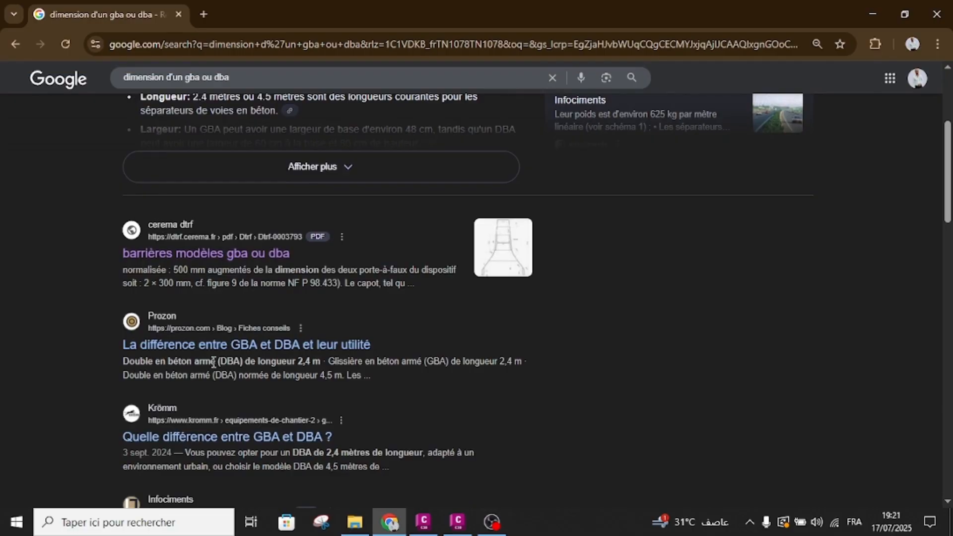
Step: Switch back to Civil 3D and examine the GBA and DBA profiles and the dimensioned barrier section
click(458, 521)
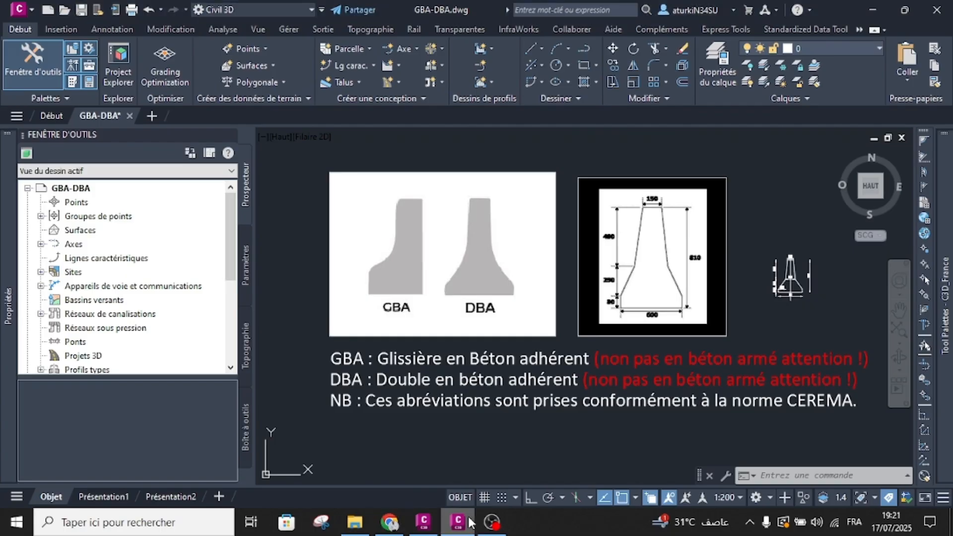
middle_drag(543, 438, 507, 406)
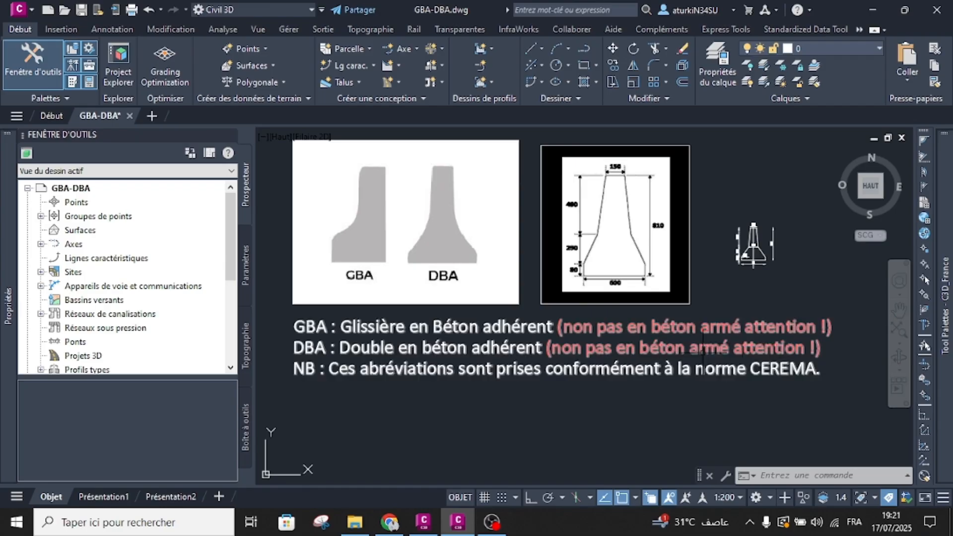
middle_drag(685, 271, 639, 300)
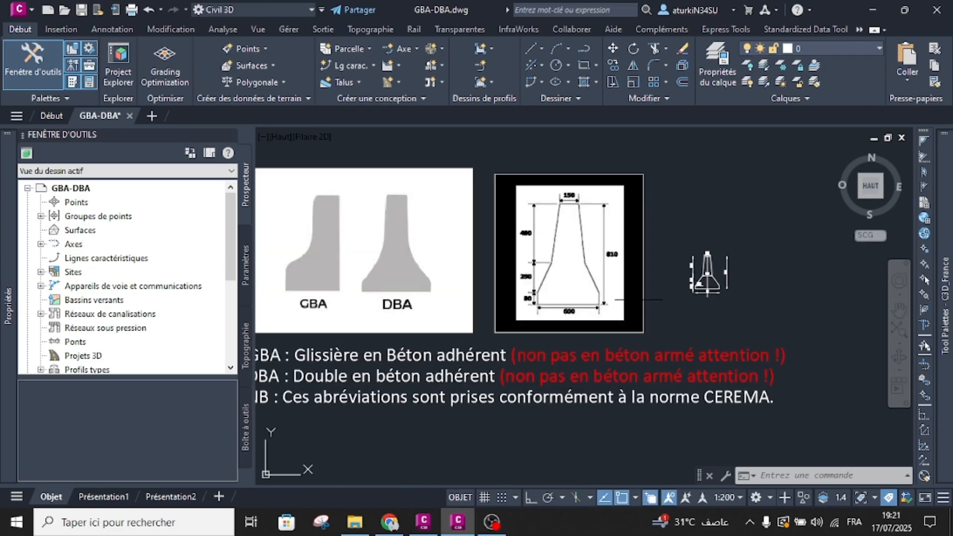
scroll(733, 284, up, 2)
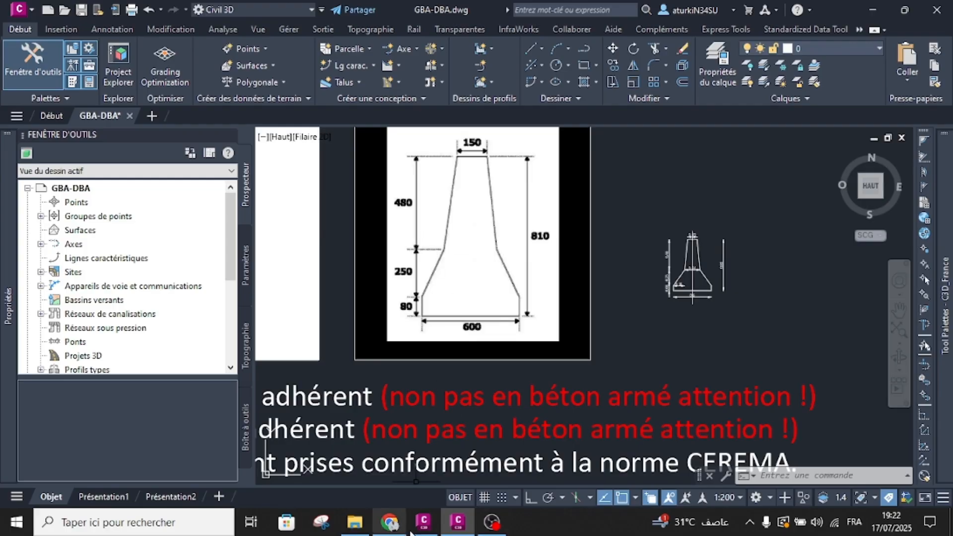
Step: Switch to Subassembly Composer and inspect the default value options of the Side input parameter
click(423, 521)
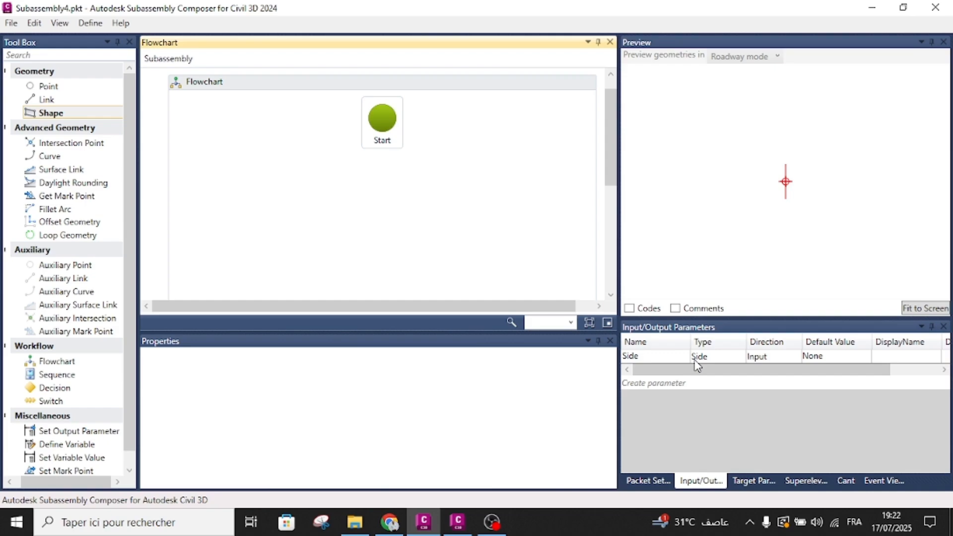
click(816, 358)
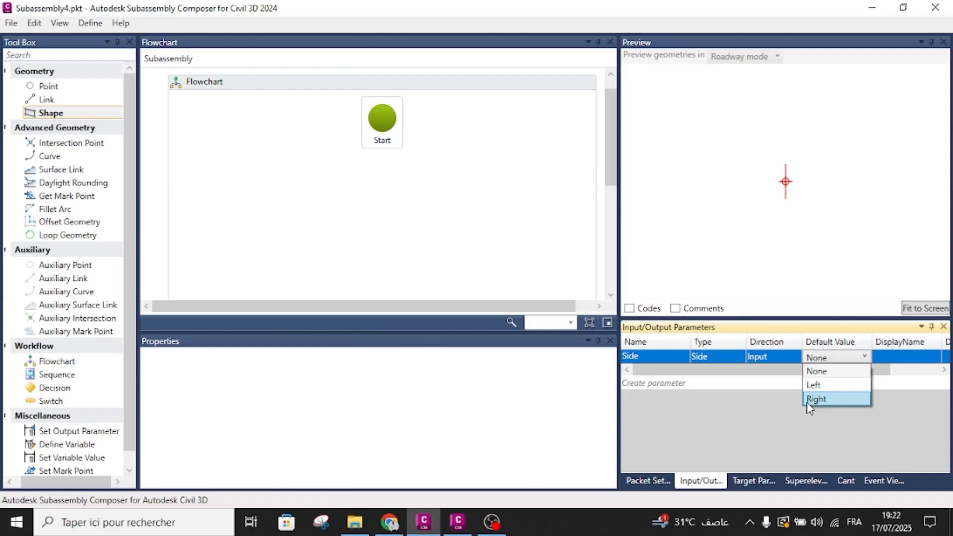
click(531, 248)
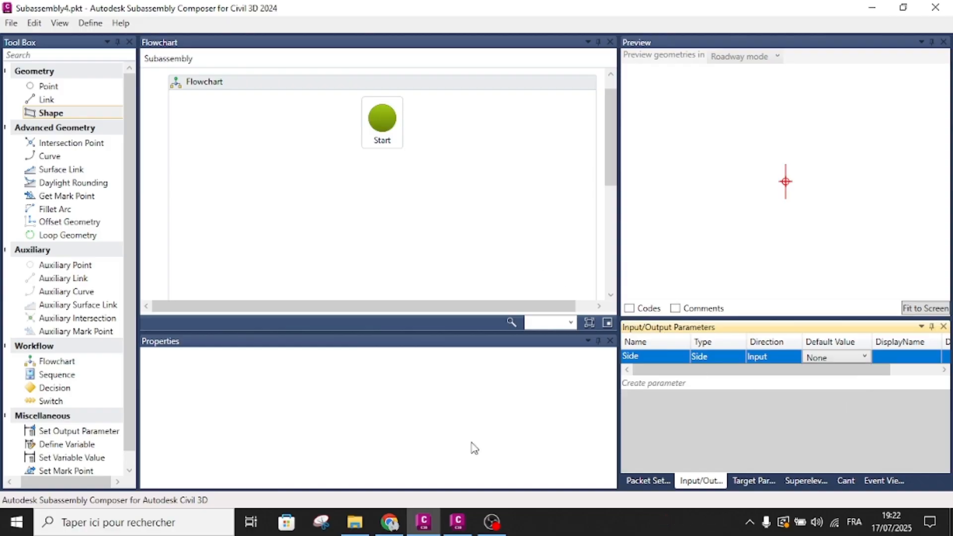
Step: Consult the dimensioned DBA section in Civil 3D, then add point P1 at the origin below Start in Subassembly Composer
click(455, 525)
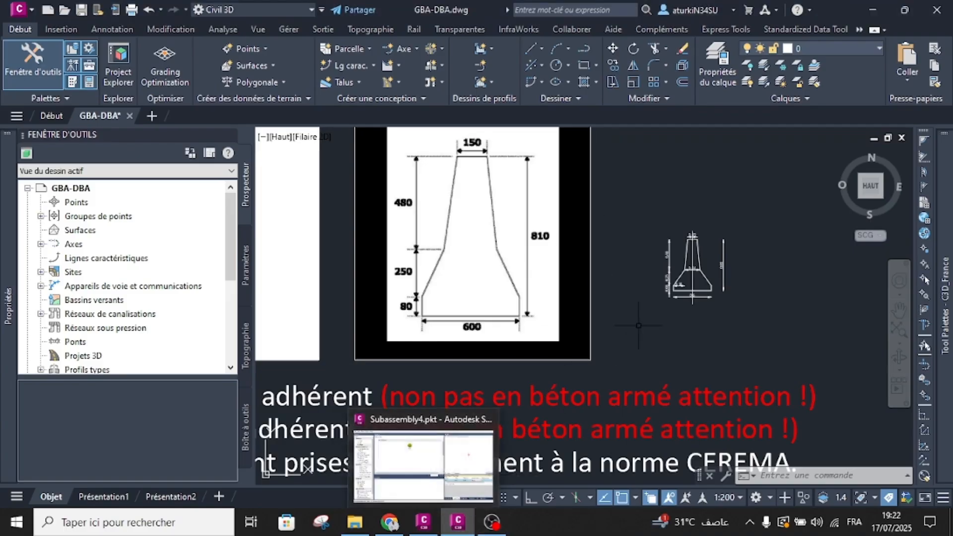
scroll(699, 300, up, 4)
middle_drag(679, 273, 631, 337)
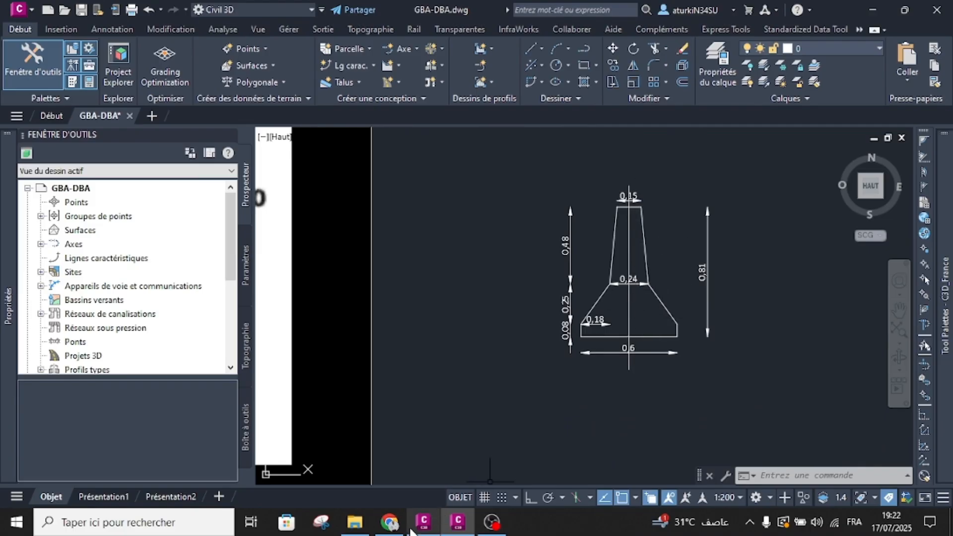
mouse_move(421, 525)
click(432, 462)
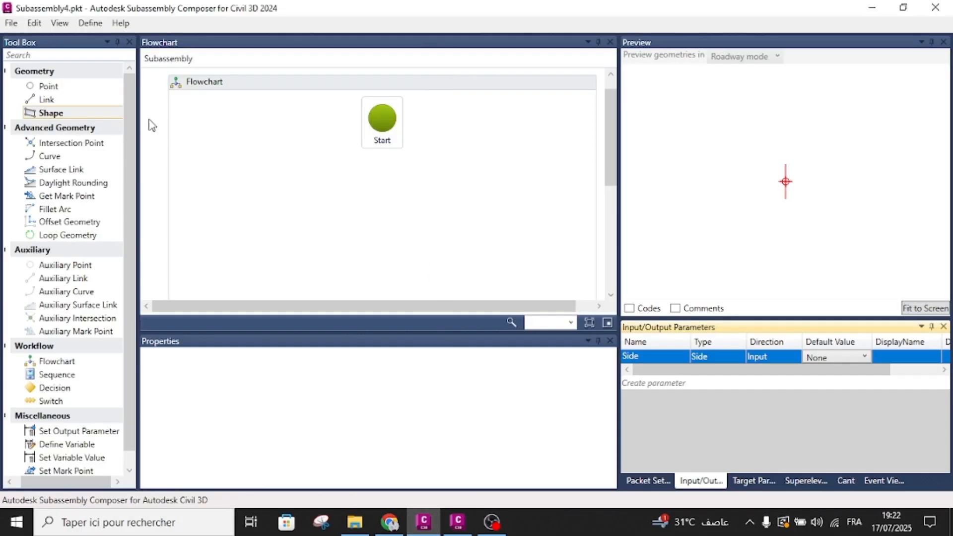
drag(54, 89, 389, 171)
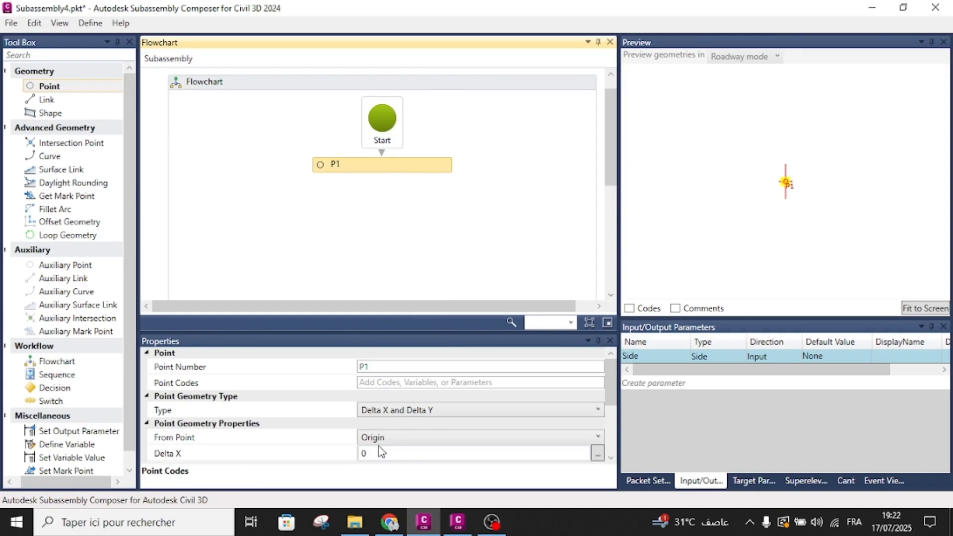
scroll(382, 404, down, 1)
Step: Check the base width in the Civil 3D drawing, then add point P2 linked from P1 with Delta X 0.3 and fit the preview
click(457, 521)
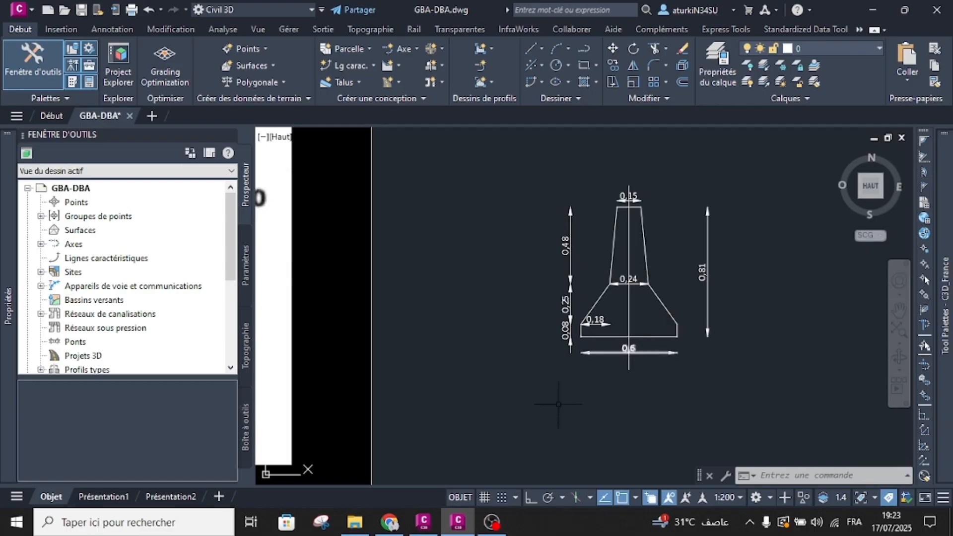
click(423, 521)
drag(69, 92, 383, 186)
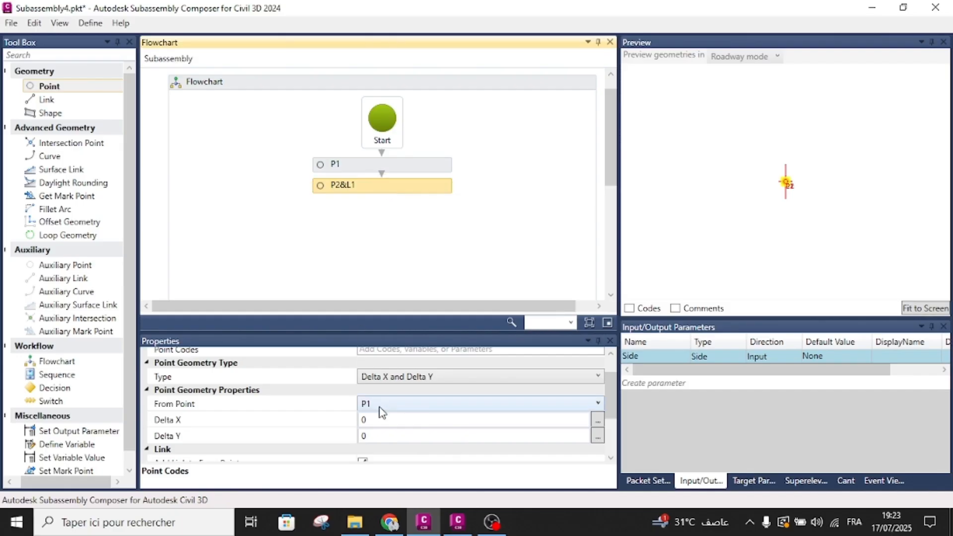
click(374, 419)
text(.3)
key(Return)
click(907, 306)
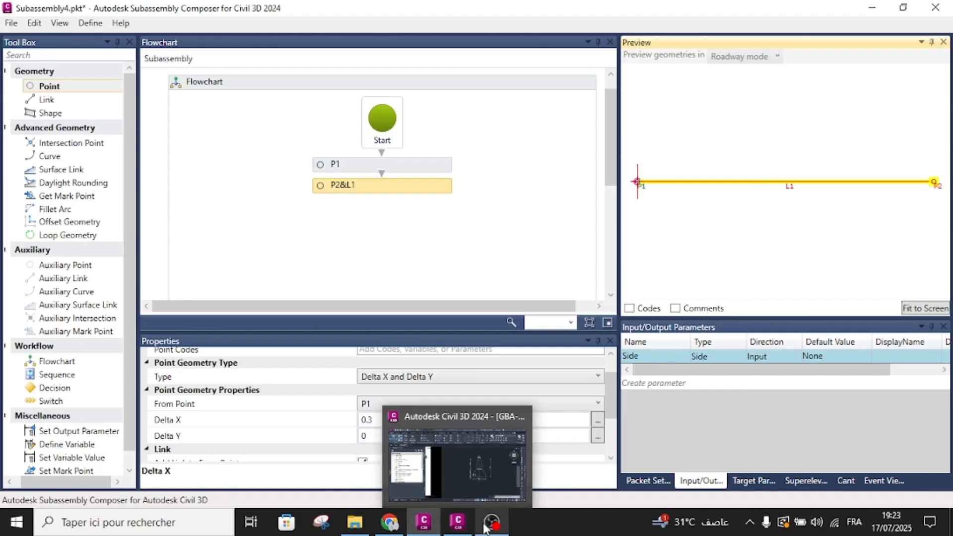
Step: Check the base's vertical edge in the Civil 3D drawing, then add point P3 linked from P2 with Delta Y 0.08
click(453, 526)
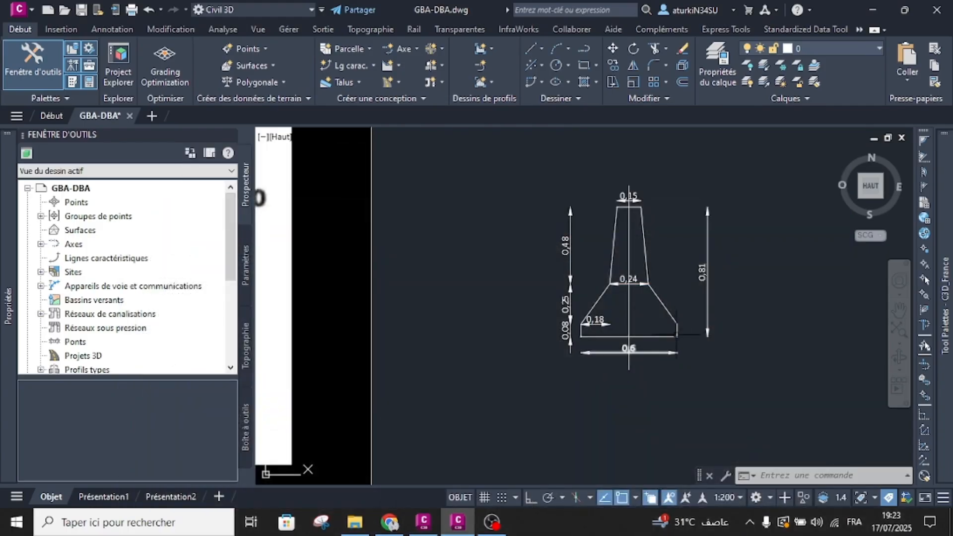
click(433, 515)
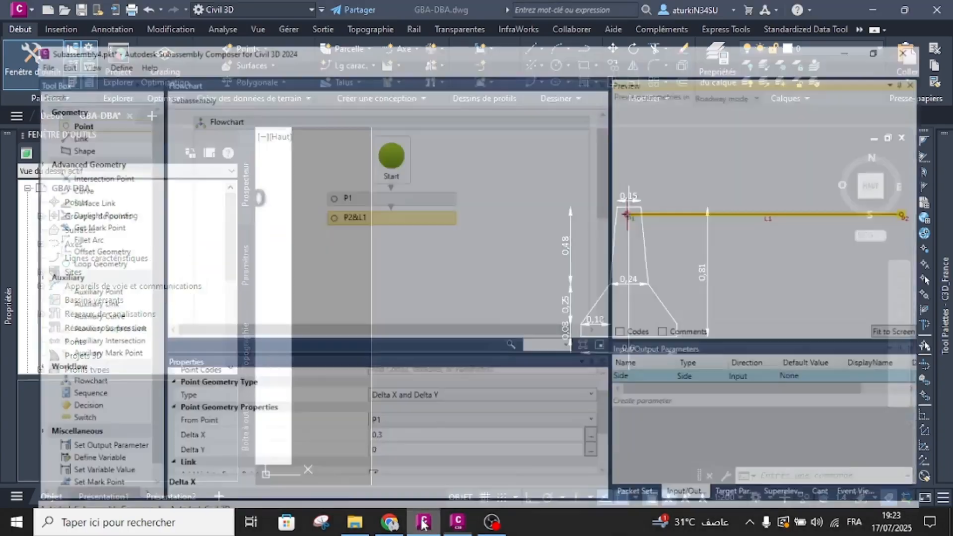
drag(53, 89, 374, 223)
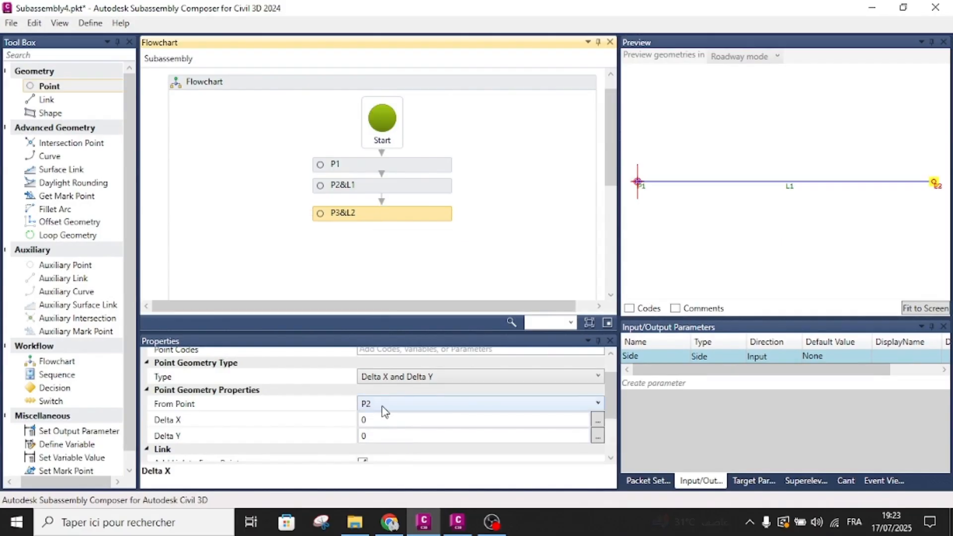
click(372, 435)
text(.08)
key(Return)
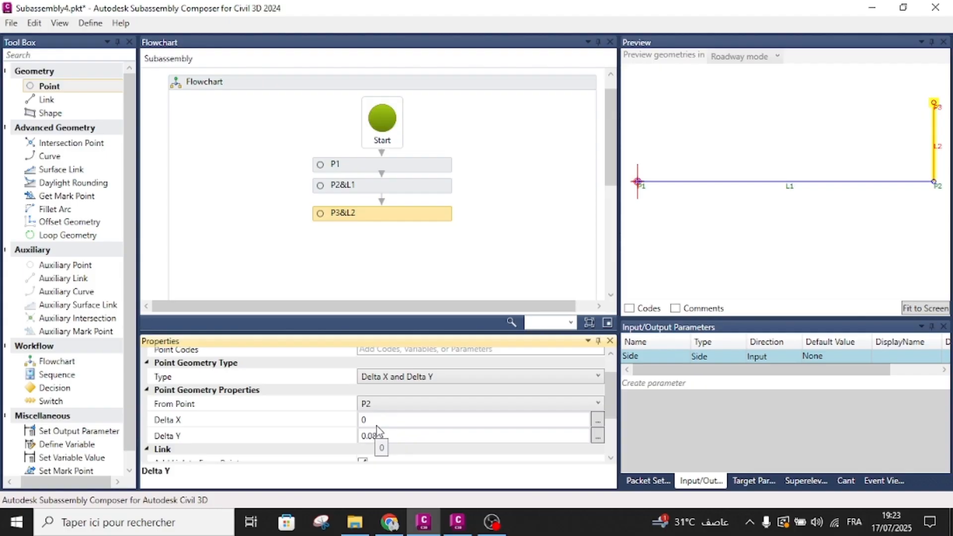
Step: Check the sloped edge in the Civil 3D drawing, then add point P4 linked from P3 with Delta X -0.18
click(458, 521)
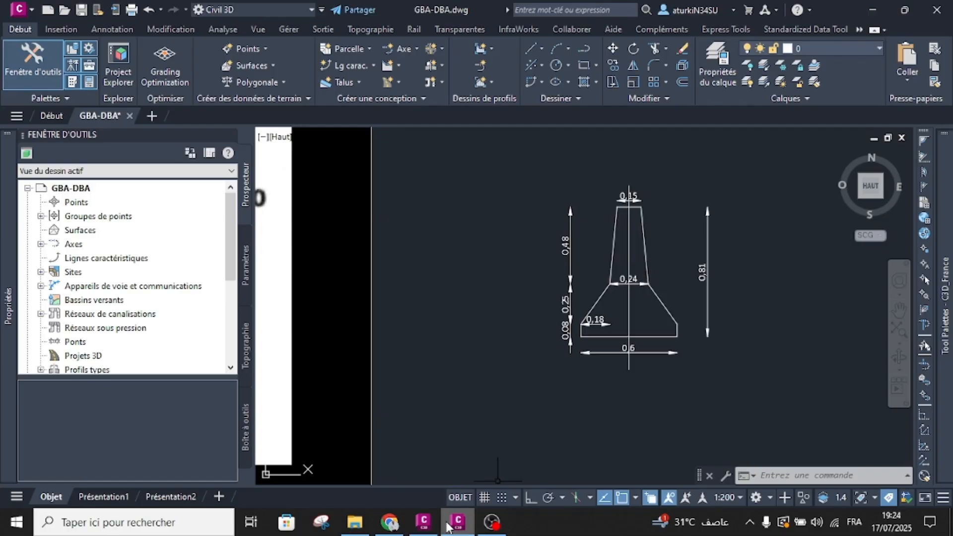
mouse_move(425, 525)
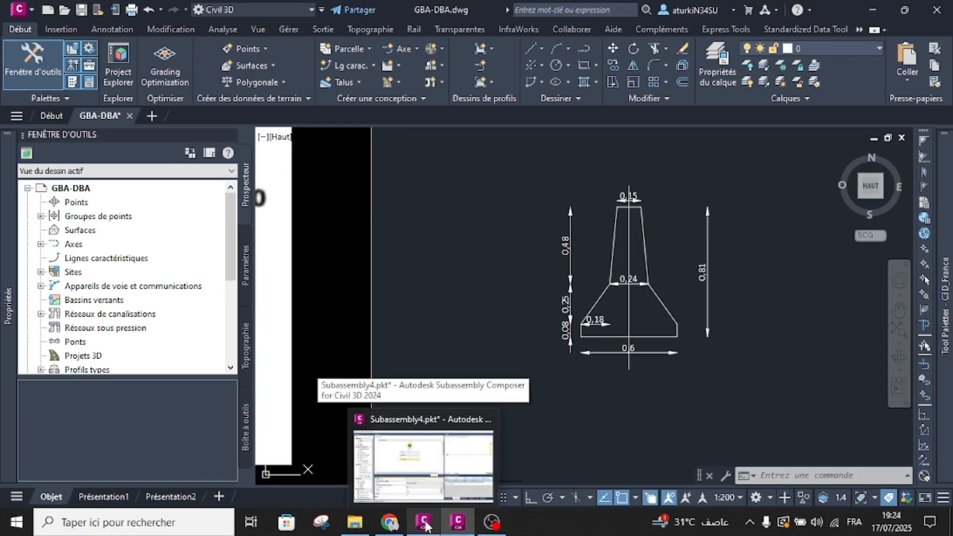
click(425, 526)
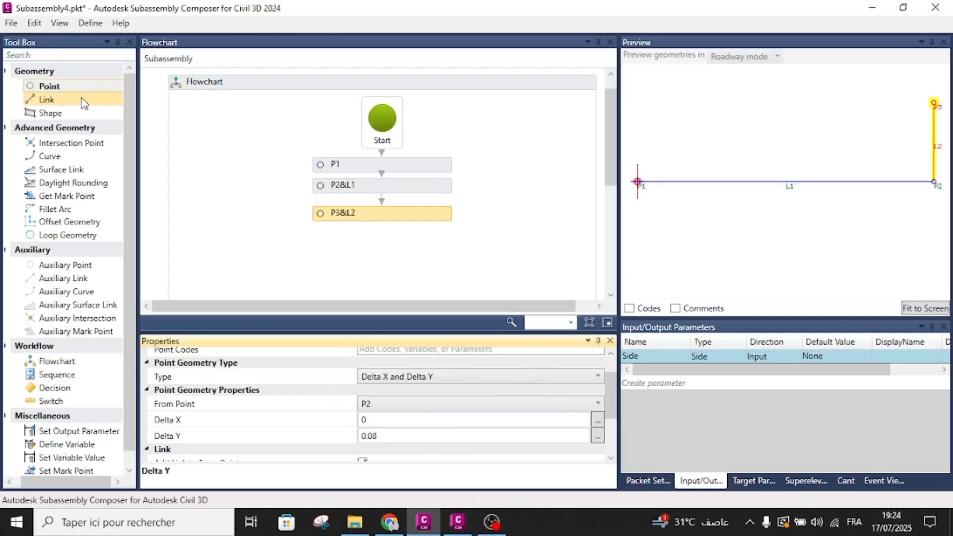
drag(69, 91, 372, 246)
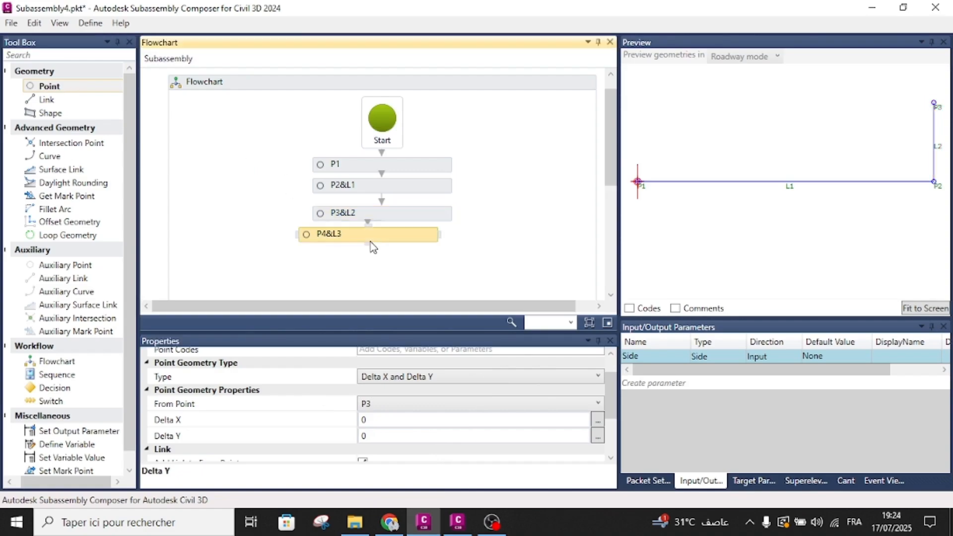
click(383, 420)
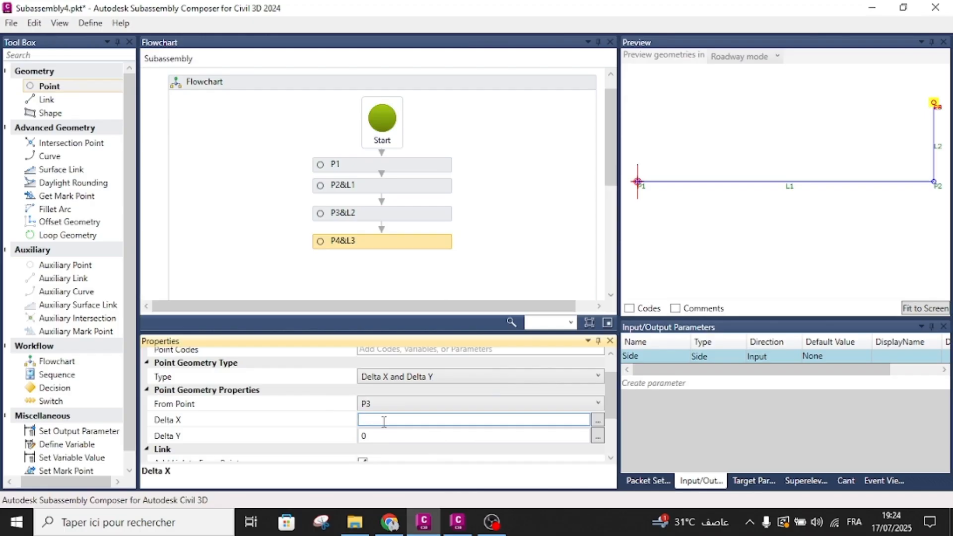
text(-0.18)
key(Return)
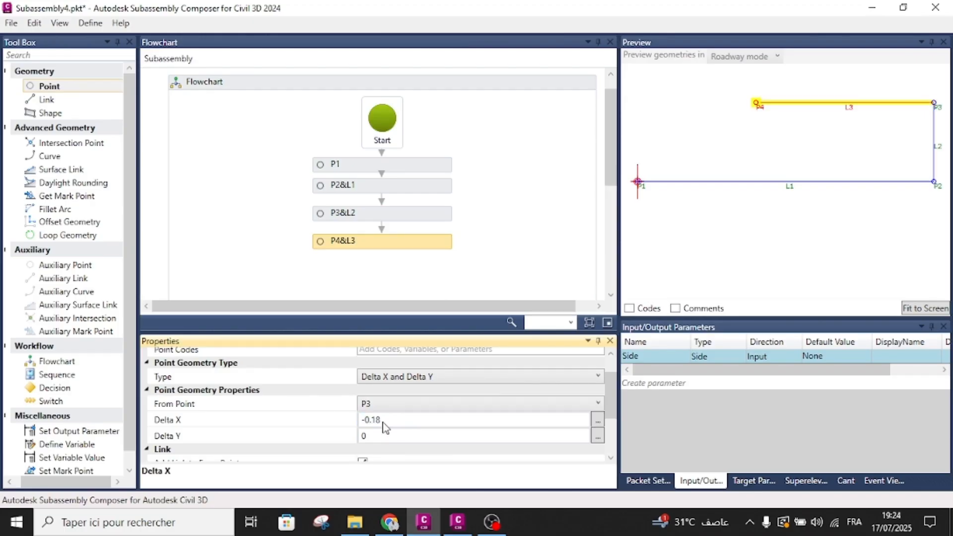
Step: Set point P4's Delta Y to 0.25 and fit the preview to the geometry
click(382, 435)
click(381, 437)
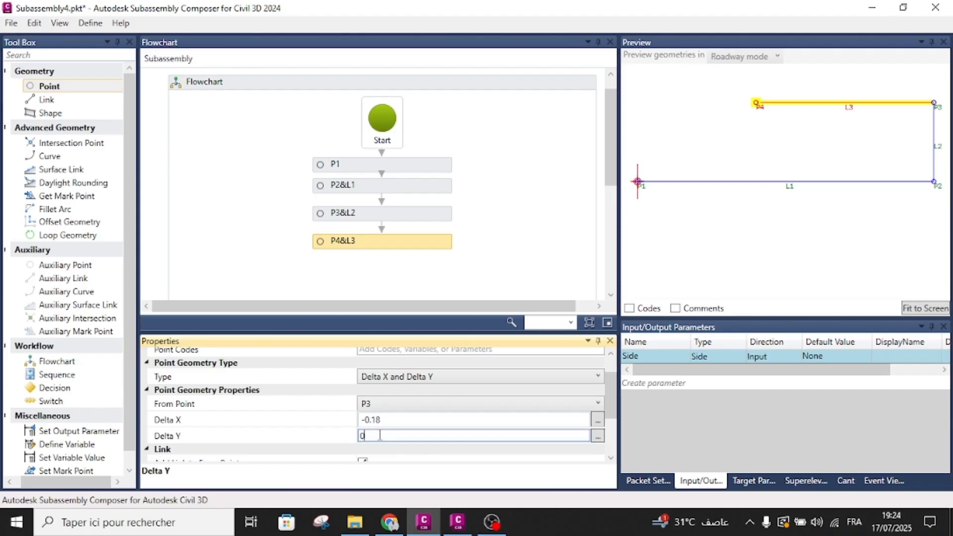
text(.25)
key(Return)
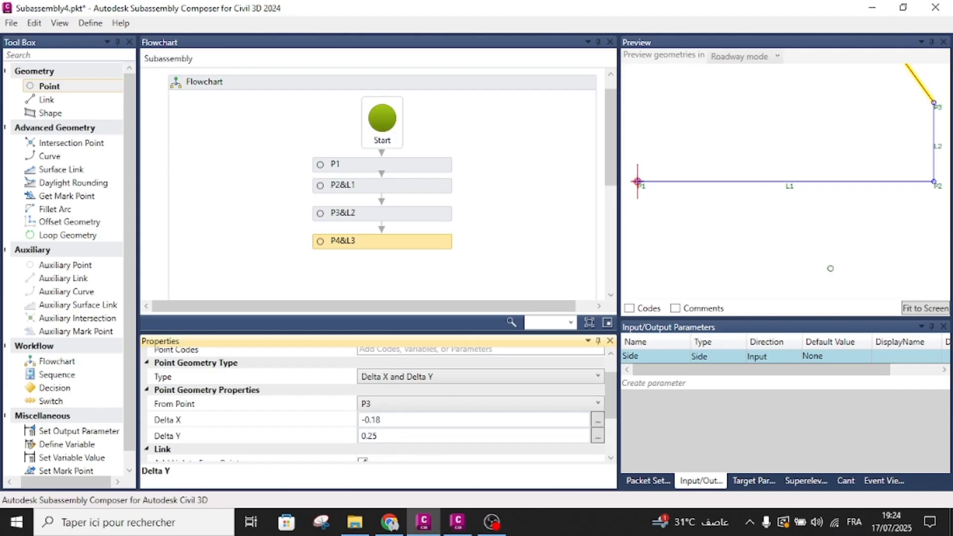
click(924, 309)
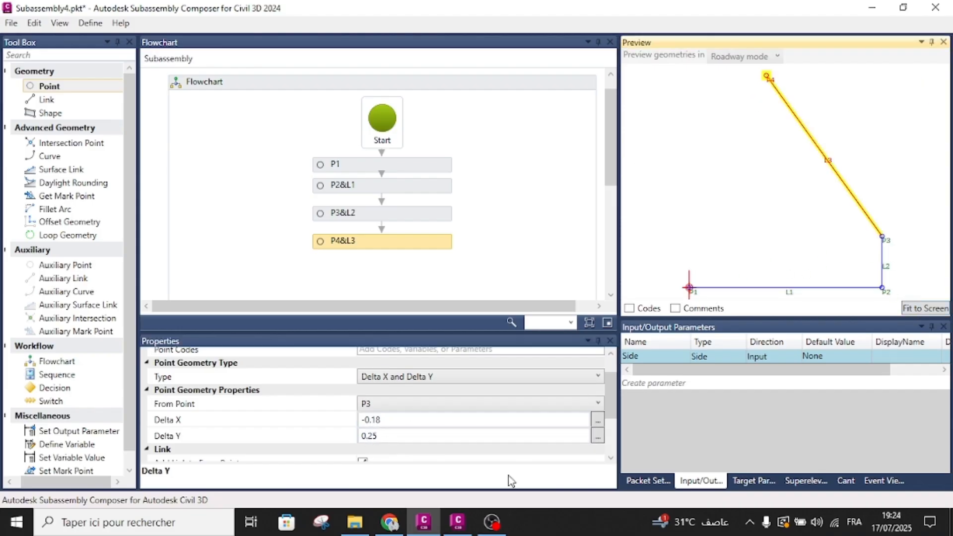
Step: Switch to the Civil 3D drawing and examine the dimensions of the barrier section's upper part
click(466, 520)
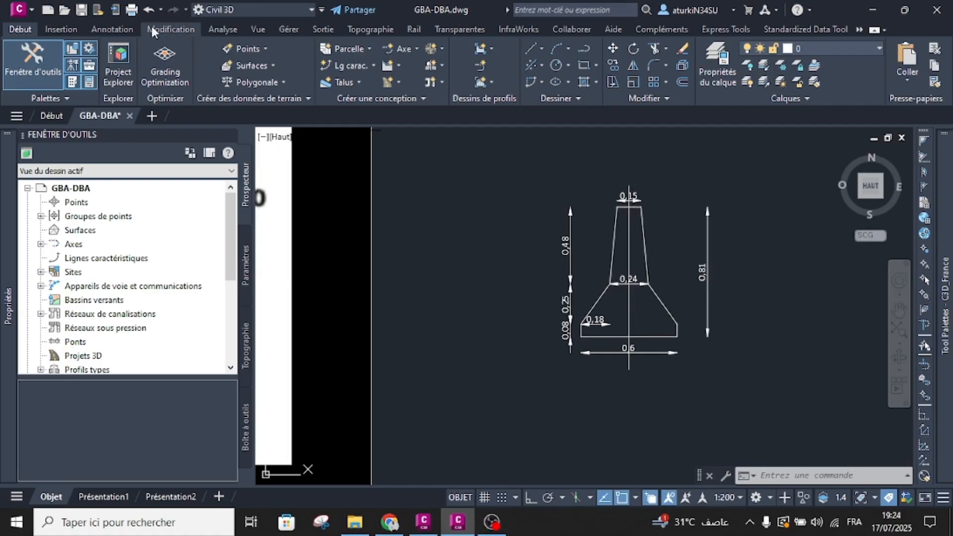
click(112, 30)
click(367, 82)
scroll(660, 289, up, 4)
scroll(648, 288, up, 4)
key(Escape)
scroll(595, 358, down, 6)
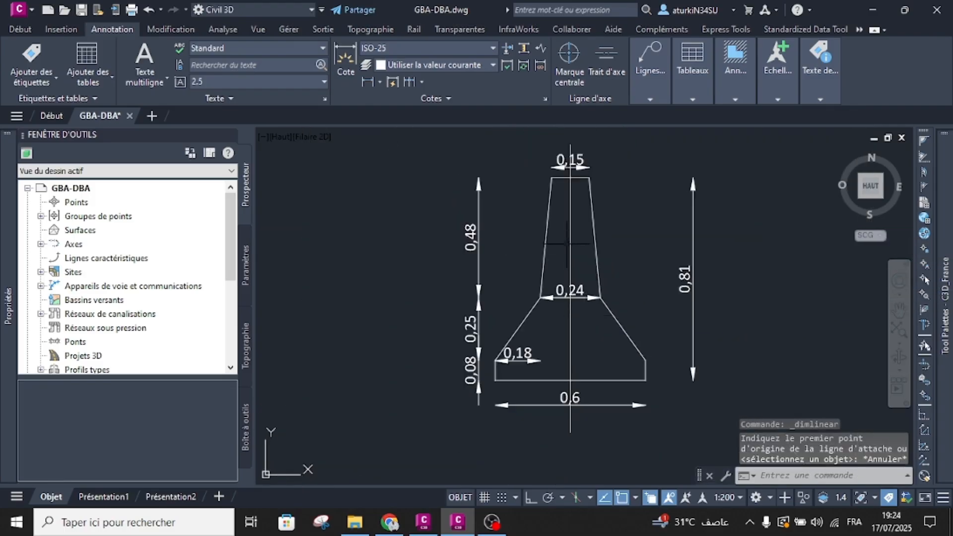
middle_drag(567, 243, 564, 264)
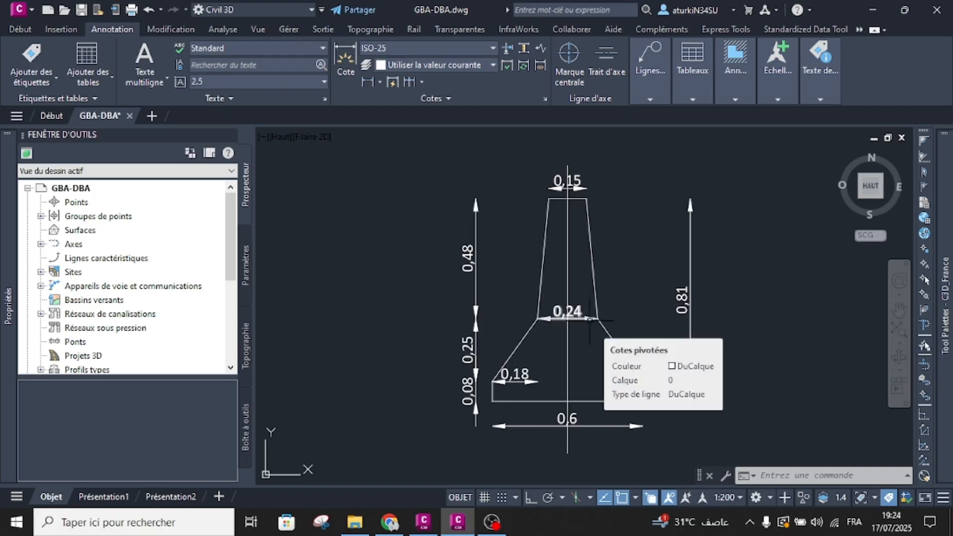
Step: Return to Subassembly Composer and add point P5 linked from P4 with Delta X -0.045
click(427, 525)
drag(65, 96, 382, 264)
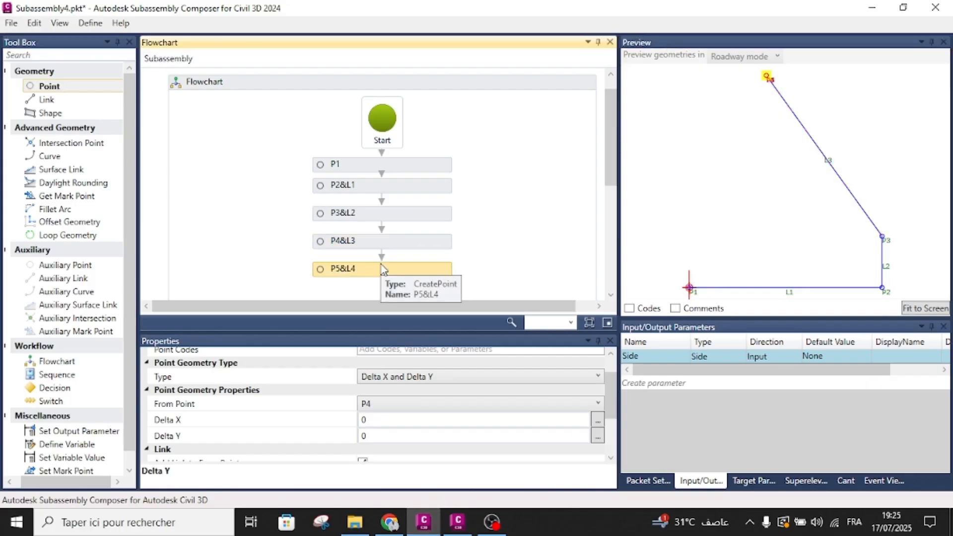
scroll(384, 439, down, 1)
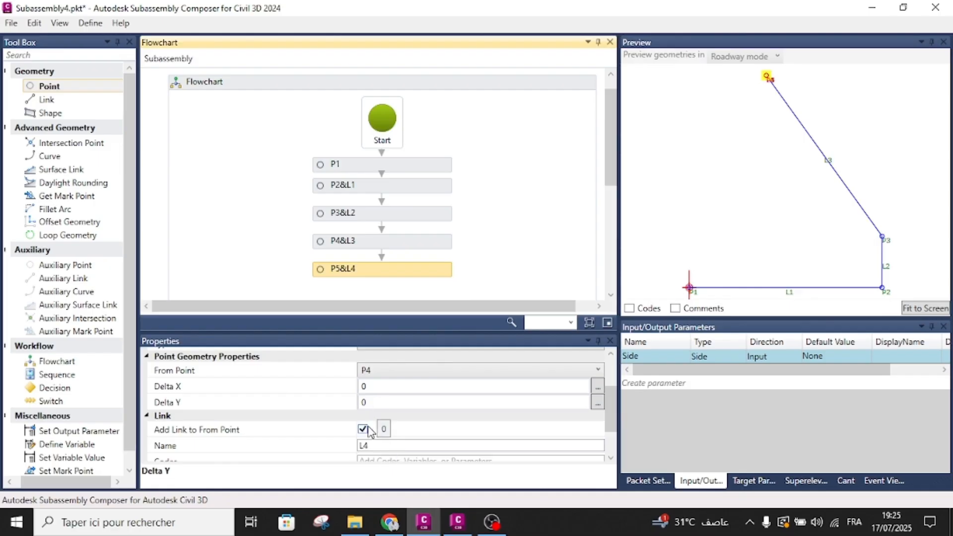
click(375, 385)
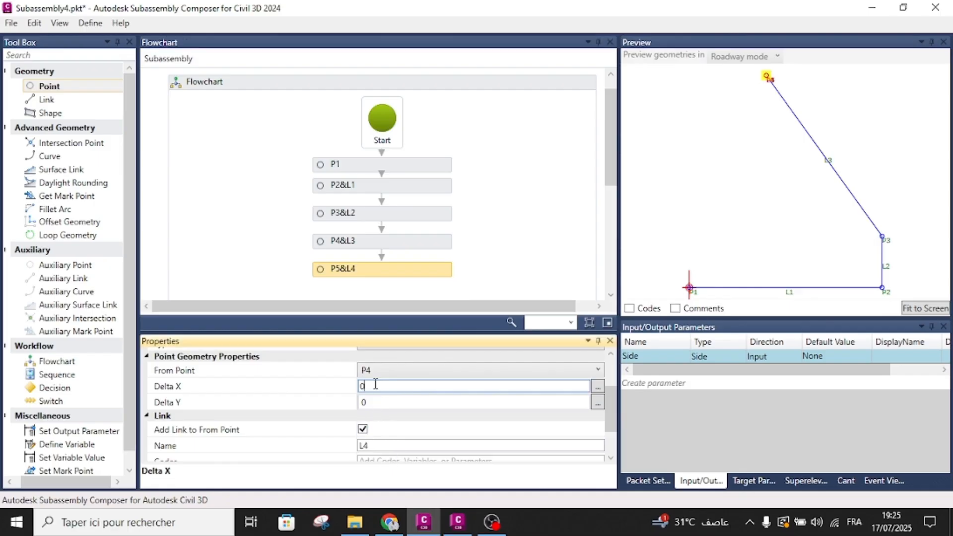
text(-0.01)
key(Return)
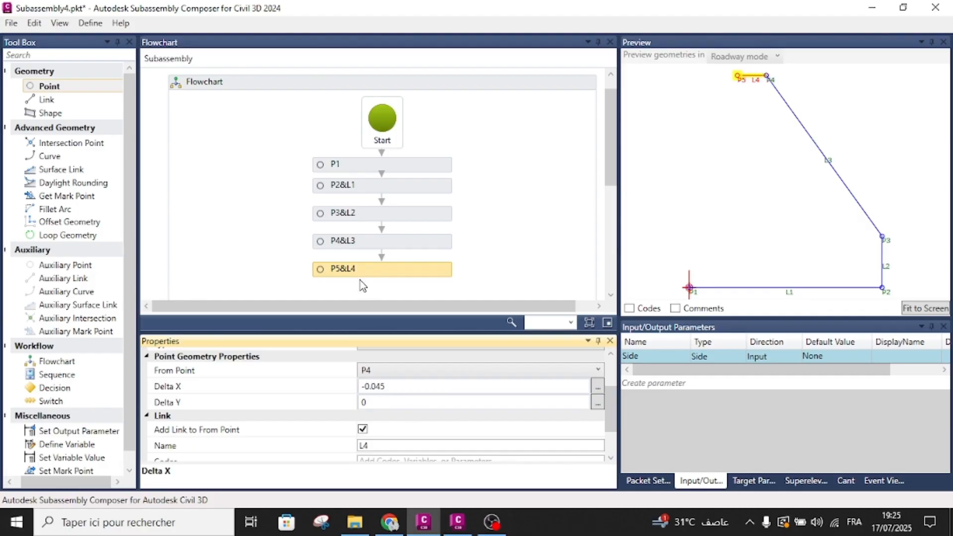
Step: Try adding point P6 linked from P5 with Delta Y 0.48 and fitting the preview, then delete that point
scroll(395, 222, down, 1)
scroll(394, 222, down, 1)
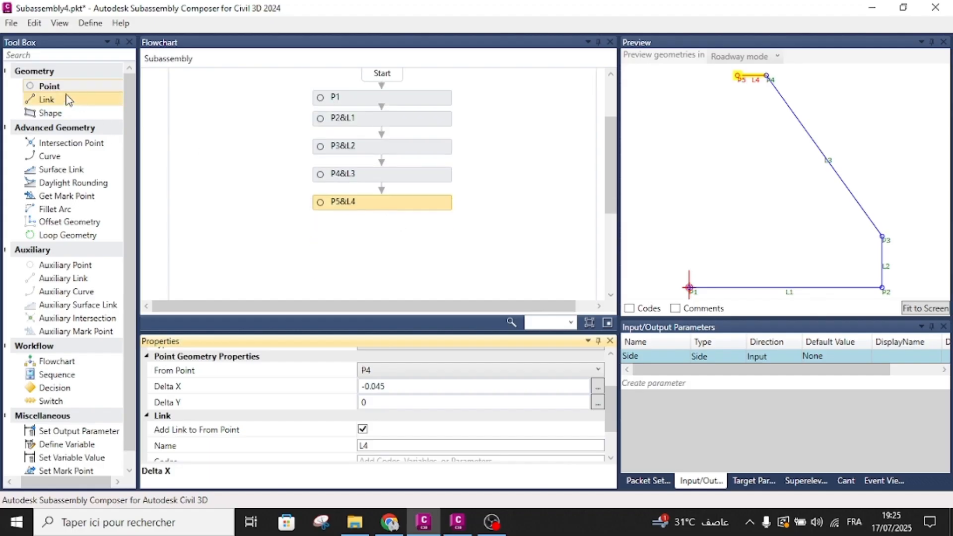
click(49, 86)
drag(54, 89, 380, 234)
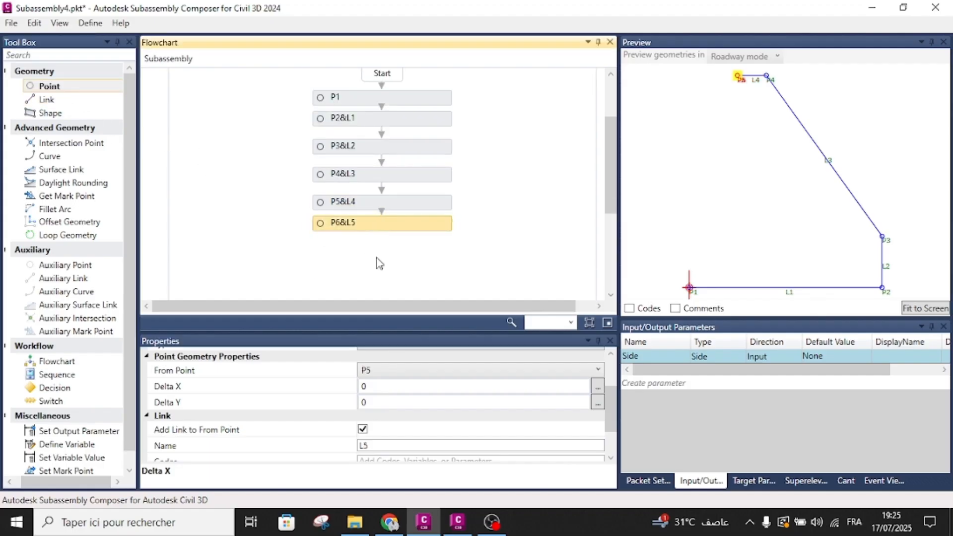
click(374, 402)
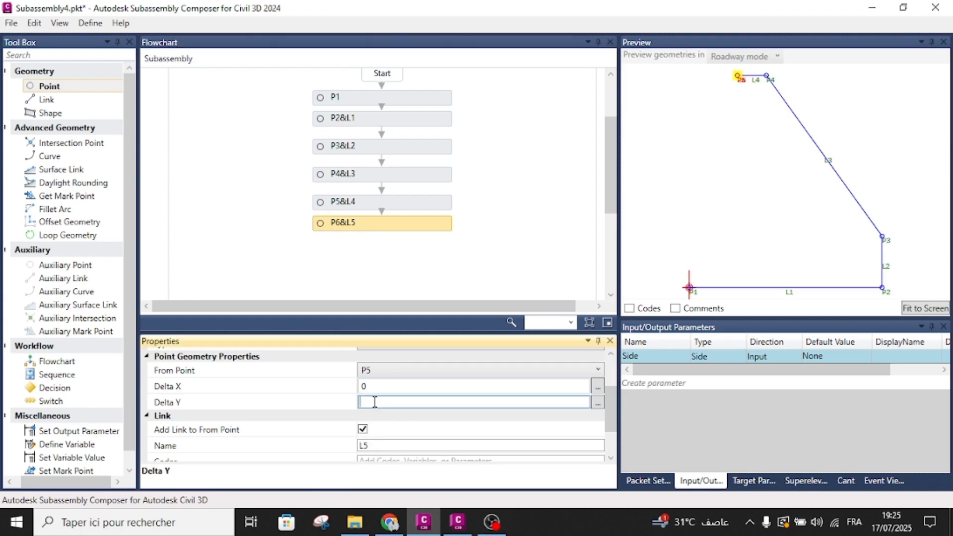
text(0.48)
key(Return)
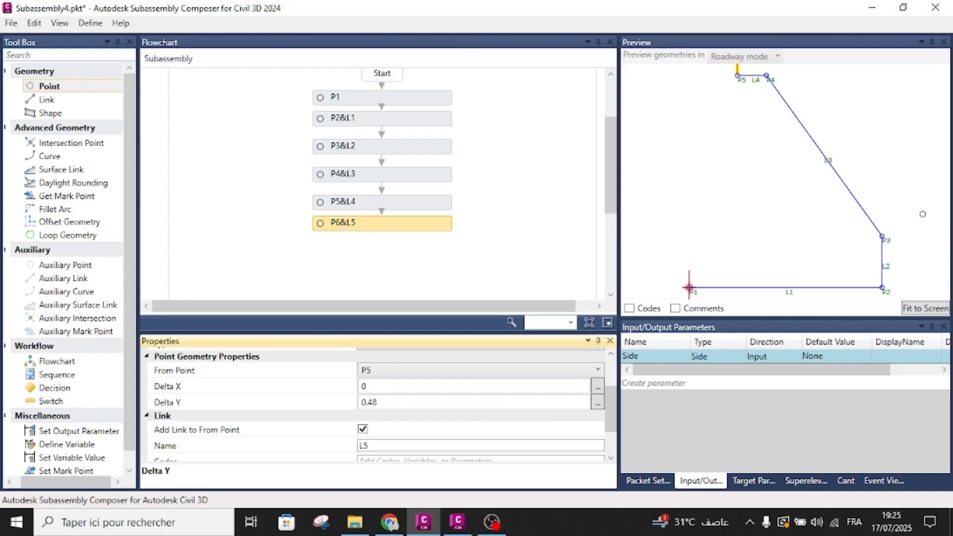
click(907, 309)
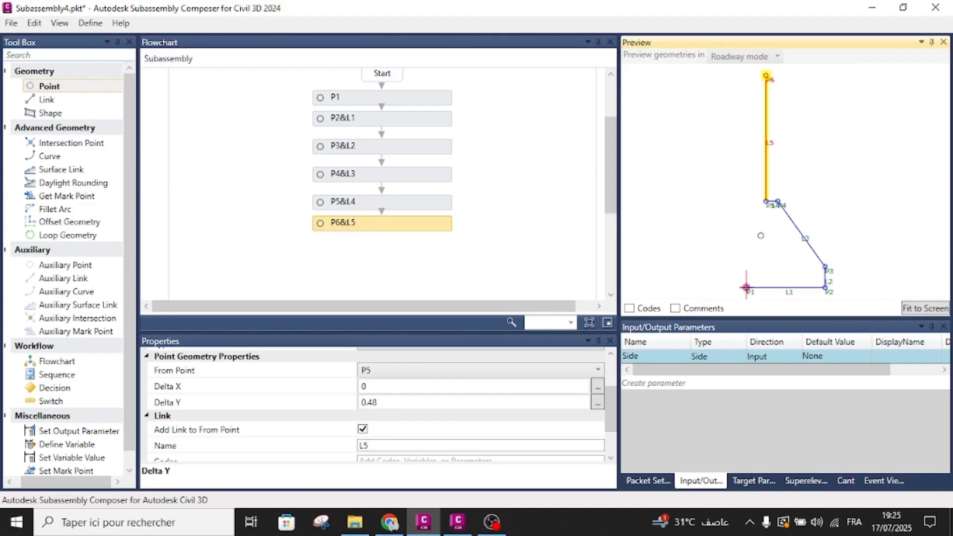
click(412, 226)
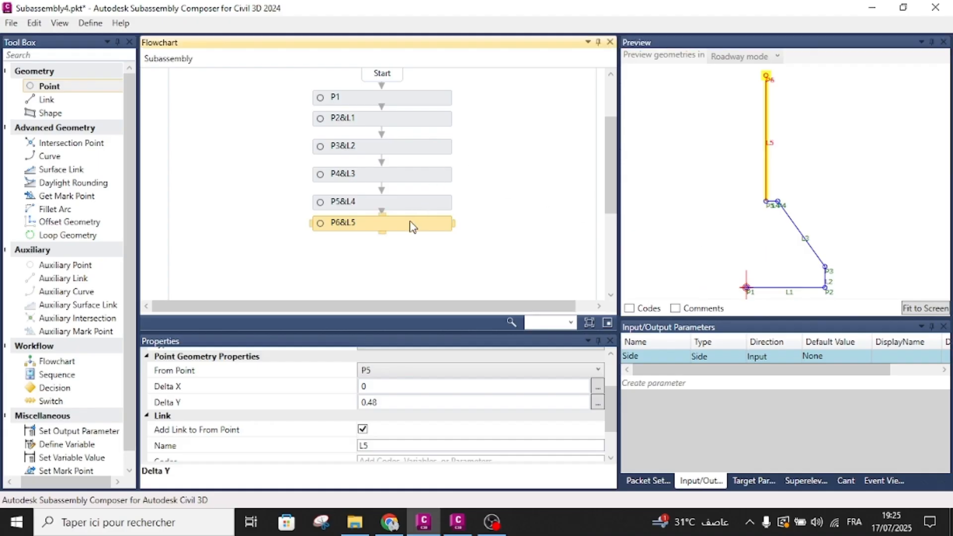
key(Delete)
Step: Set point P5's Delta Y to 0.48
click(411, 208)
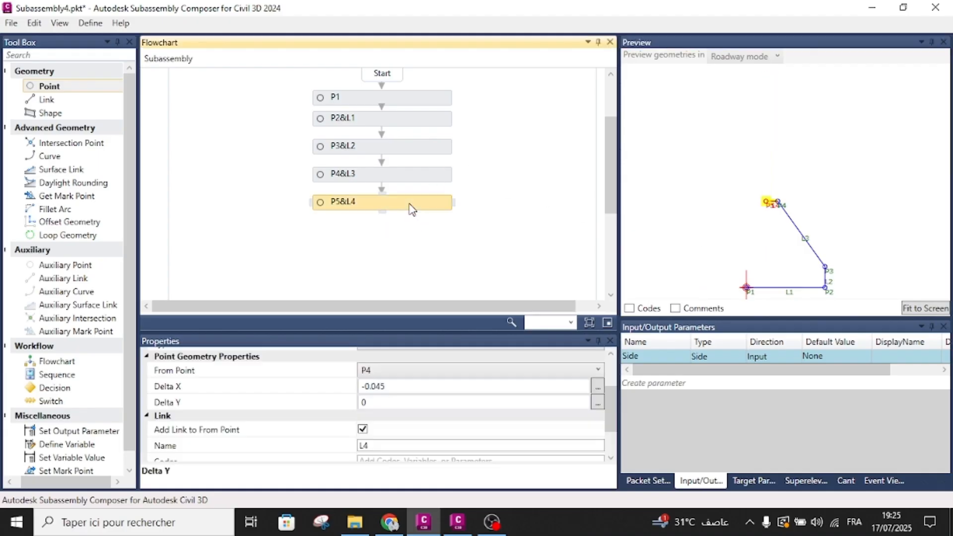
click(380, 405)
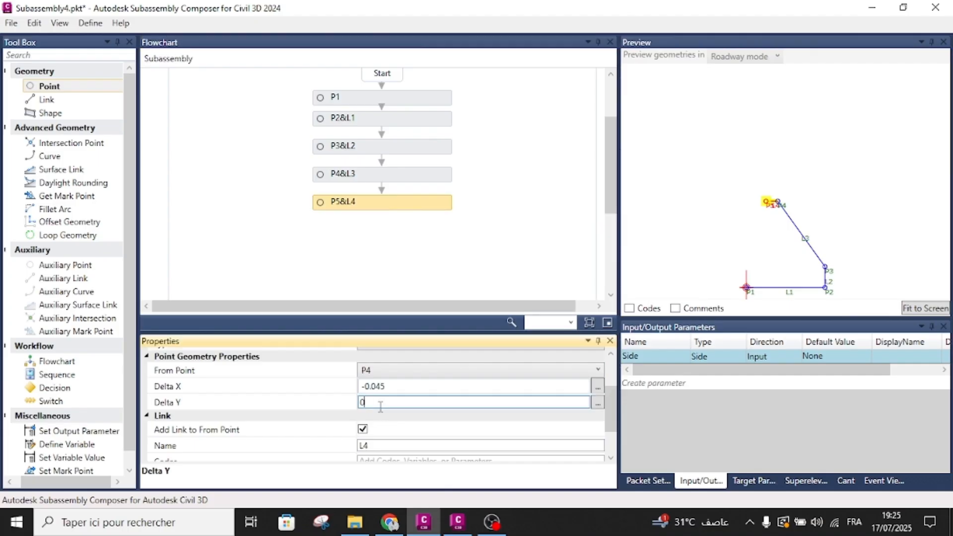
text(.48)
key(Return)
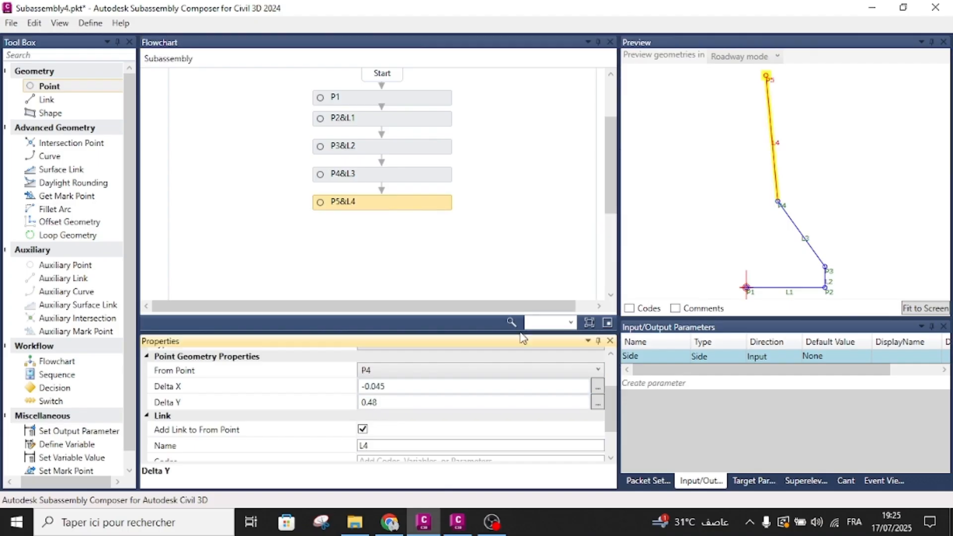
Step: Check the barrier's top width in the Civil 3D drawing, then add point P6 linked from P5 with Delta X -0.075
click(457, 522)
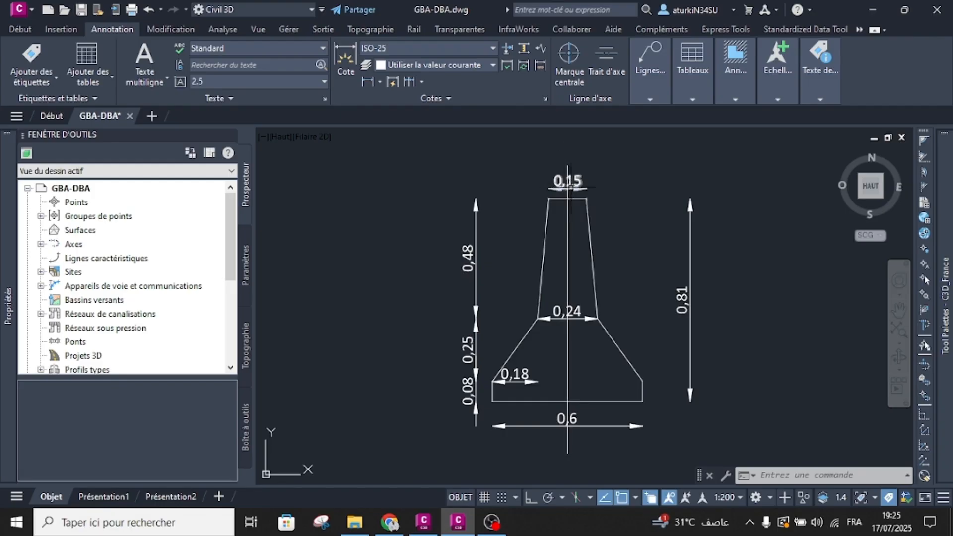
click(389, 522)
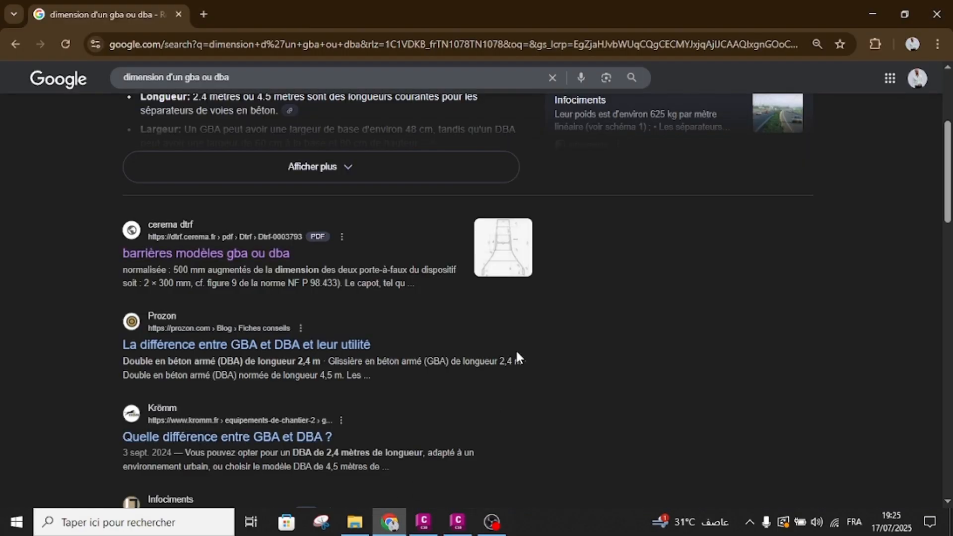
click(425, 521)
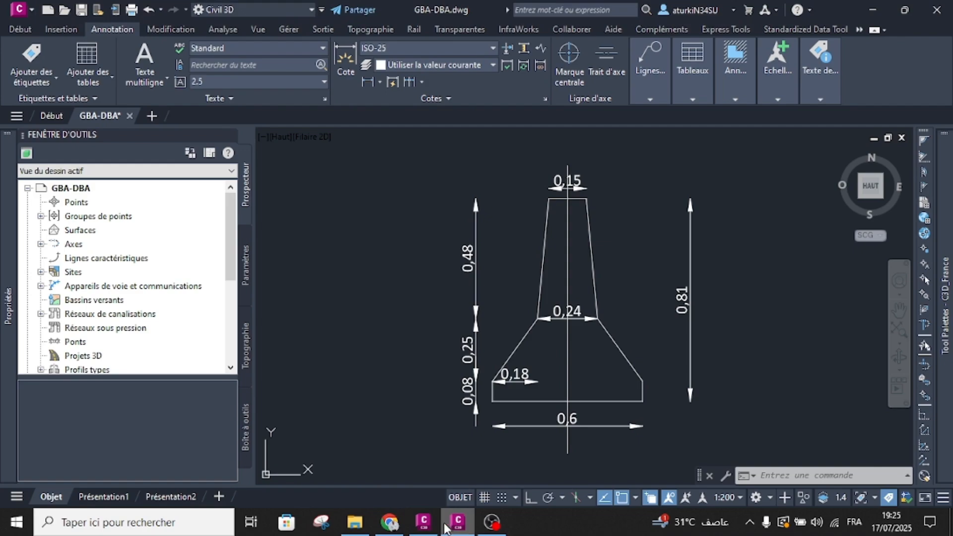
click(432, 529)
drag(81, 85, 370, 248)
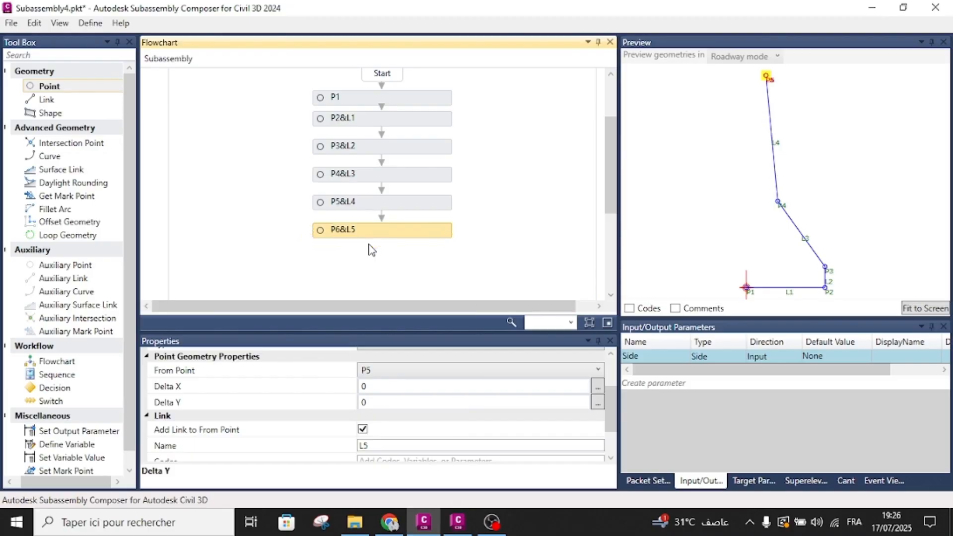
click(375, 386)
text(-)
key(BackSpace)
key(BackSpace)
text(-0.0)
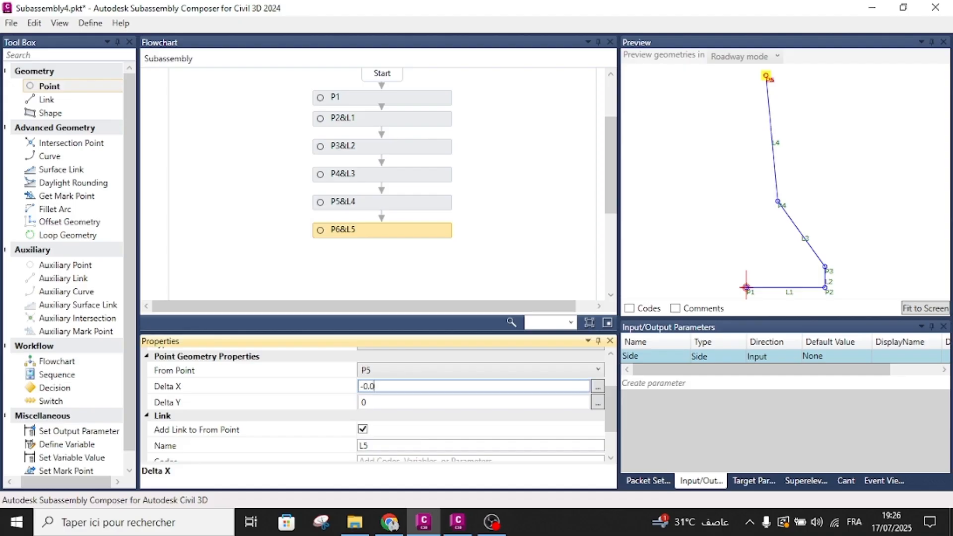
text(75)
key(Return)
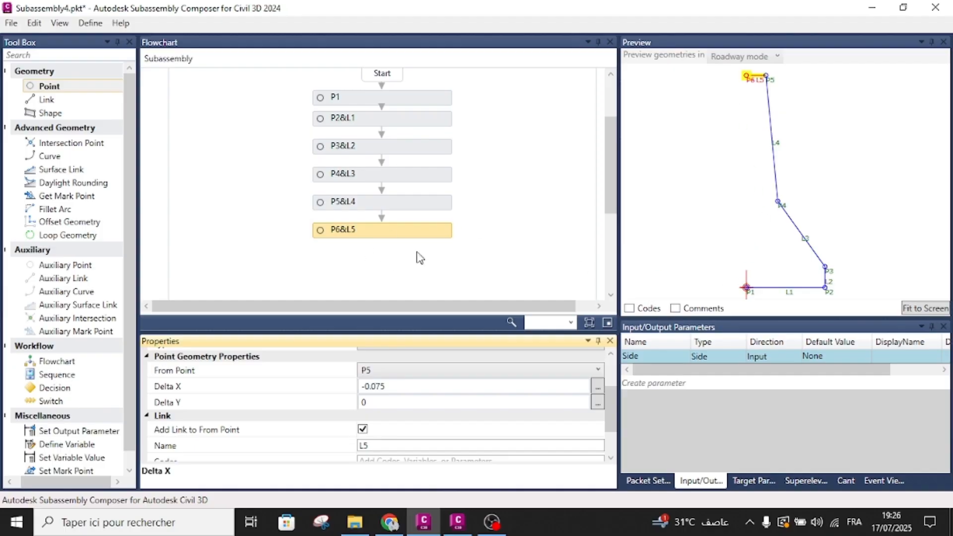
Step: Close the profile by adding link L6 with start point P1 and end point P6
click(50, 100)
drag(53, 103, 397, 268)
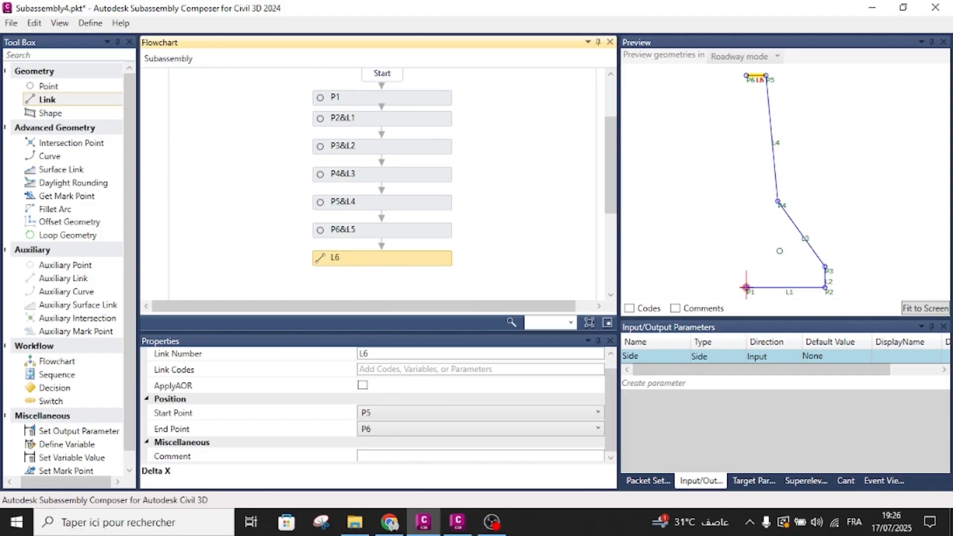
click(402, 418)
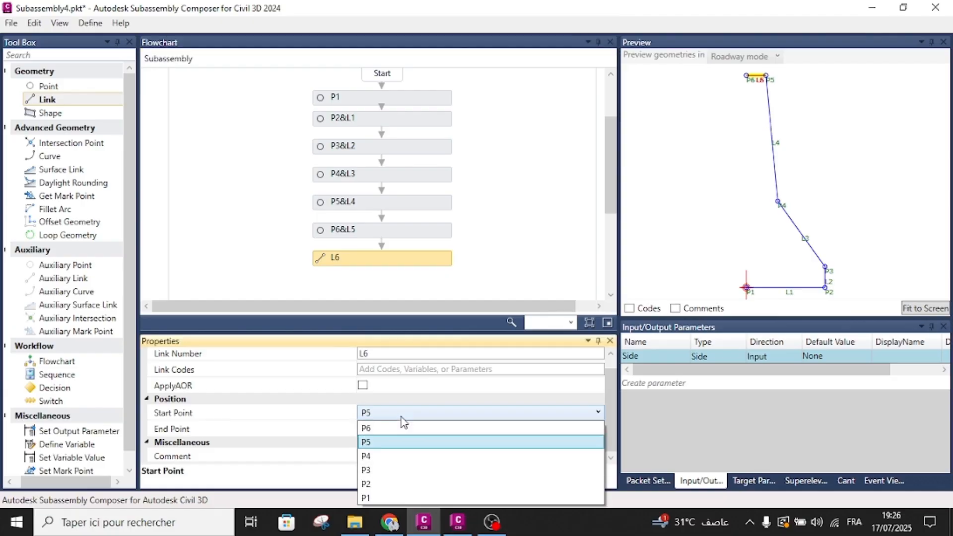
click(370, 499)
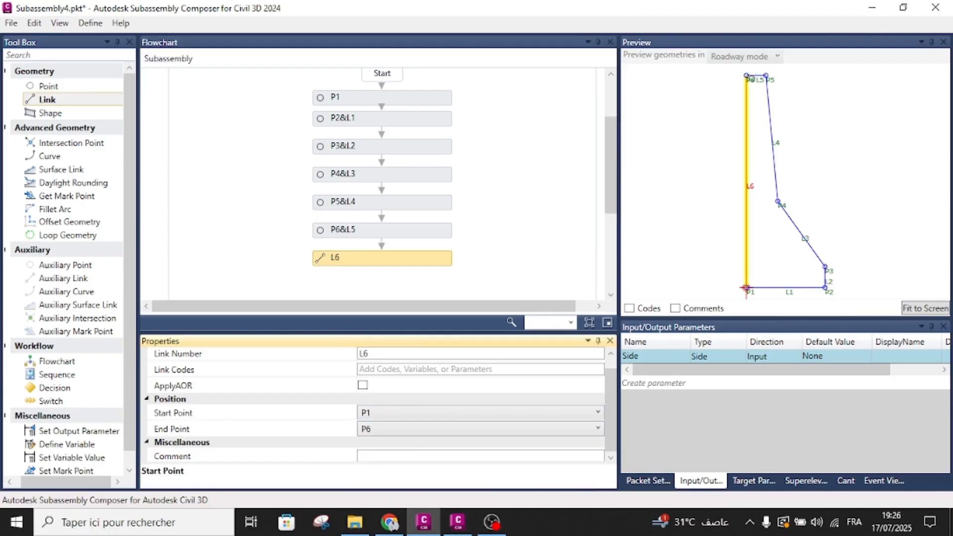
click(499, 278)
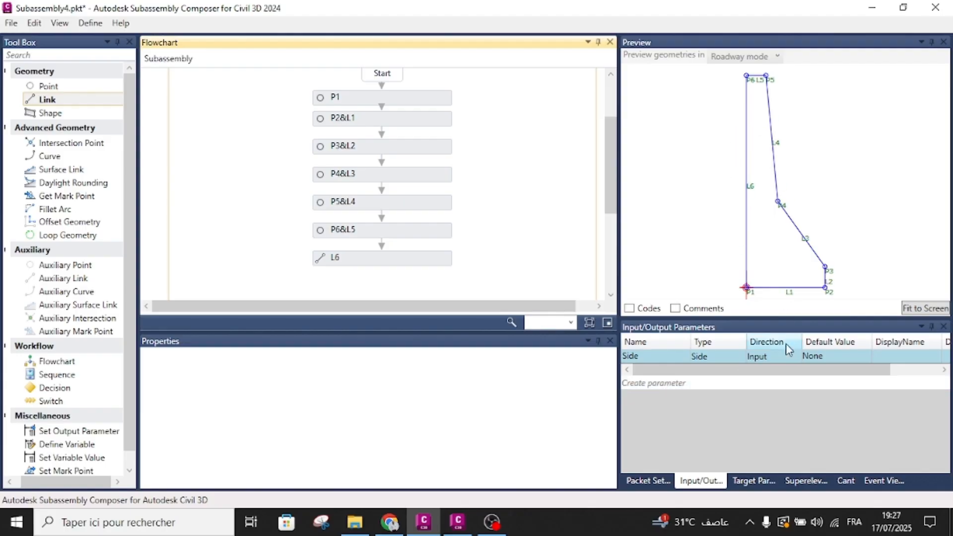
Step: Set the default value of the Side input parameter to Right
click(818, 361)
click(818, 361)
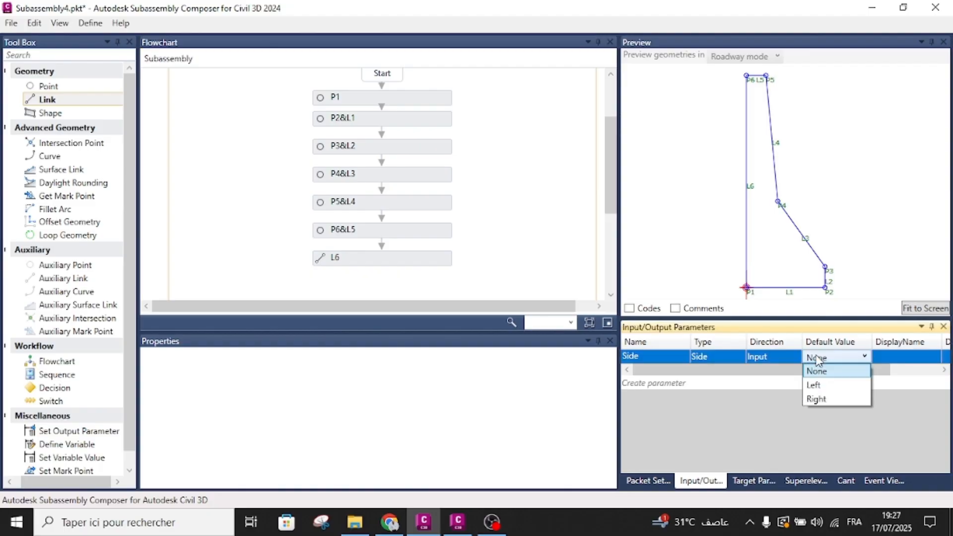
click(818, 401)
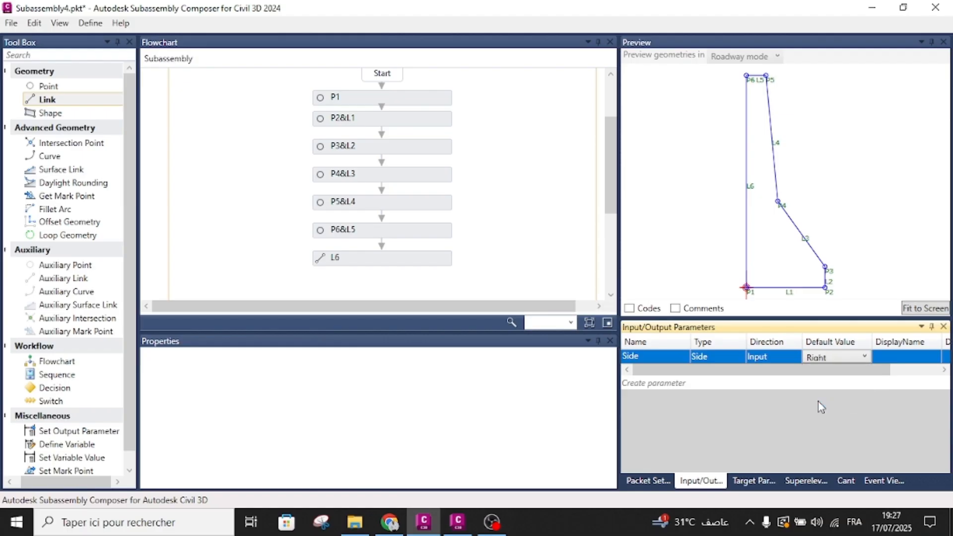
click(506, 220)
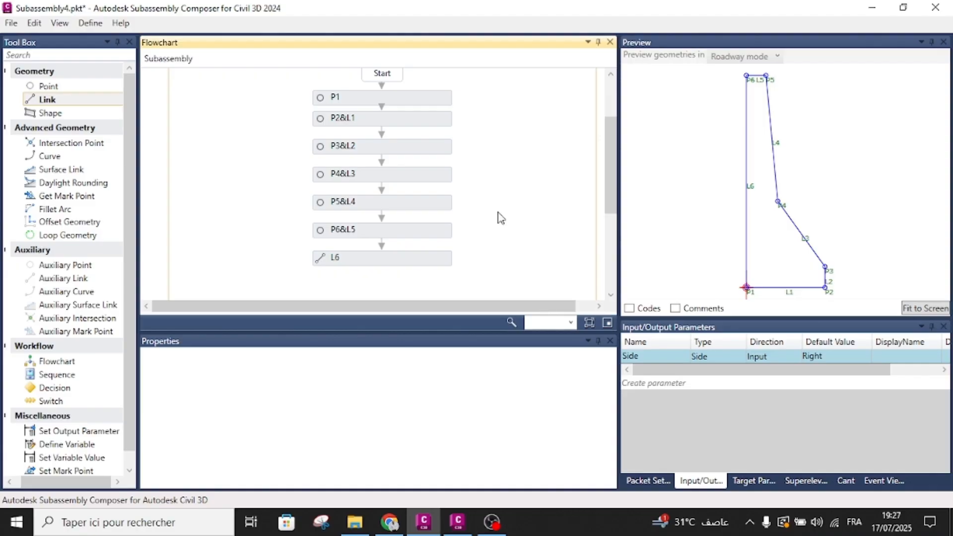
Step: Add shape S1 after link L6 and define it from the closed barrier profile in the preview
scroll(252, 146, down, 1)
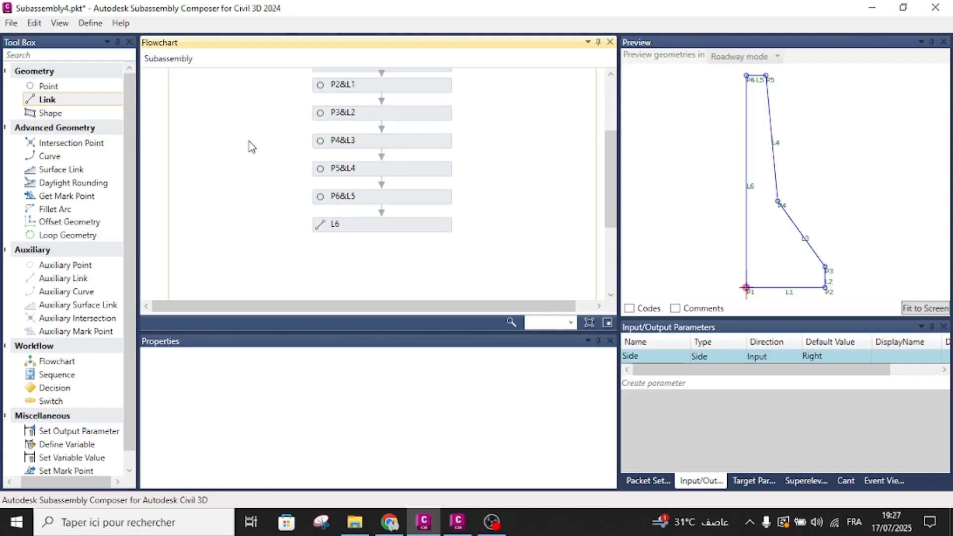
drag(51, 113, 376, 252)
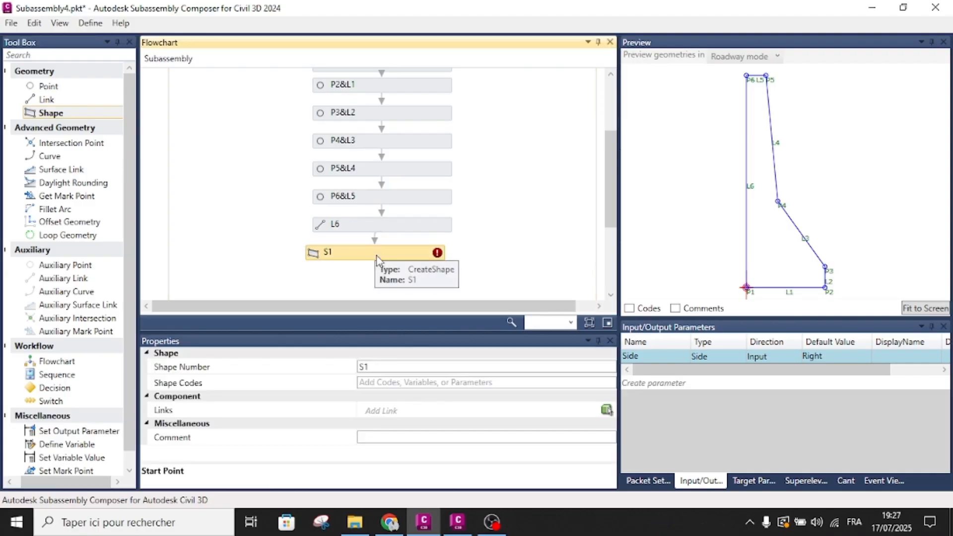
click(606, 410)
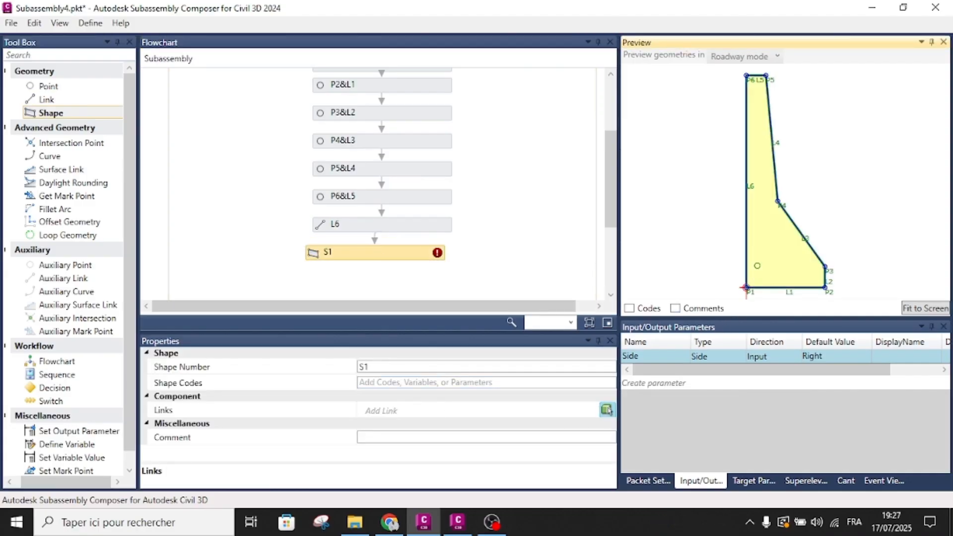
click(759, 273)
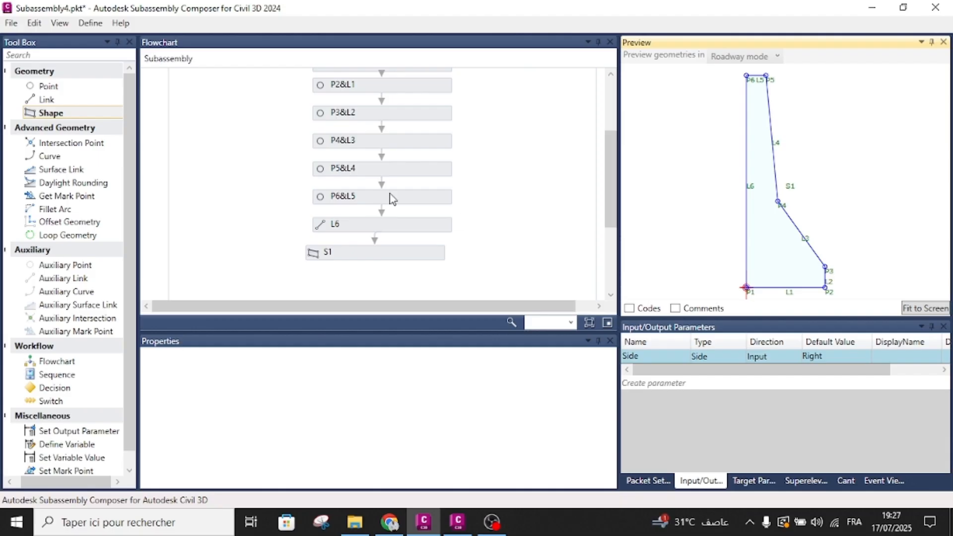
Step: Assign the point code "A" to point P1
scroll(392, 198, up, 5)
click(384, 167)
scroll(384, 431, up, 2)
click(377, 381)
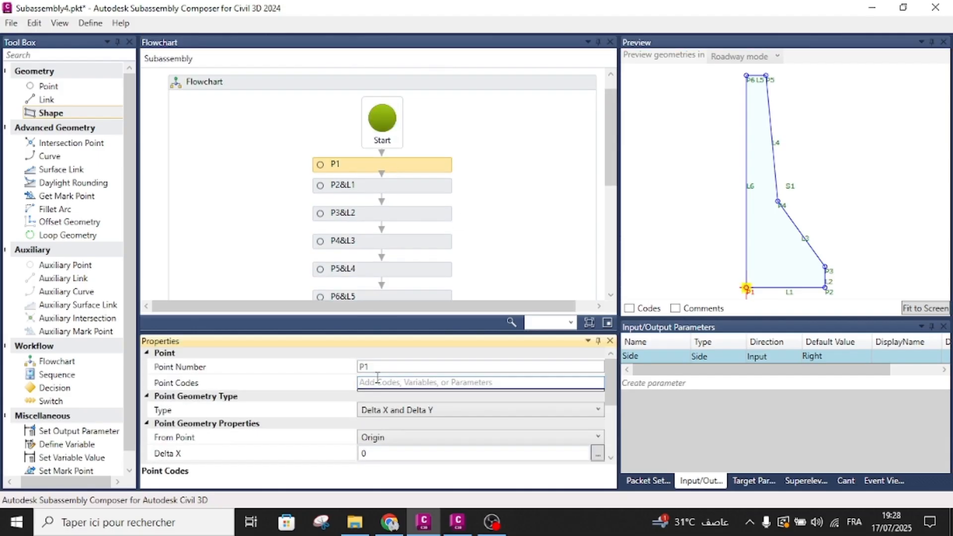
text("A)
click(235, 233)
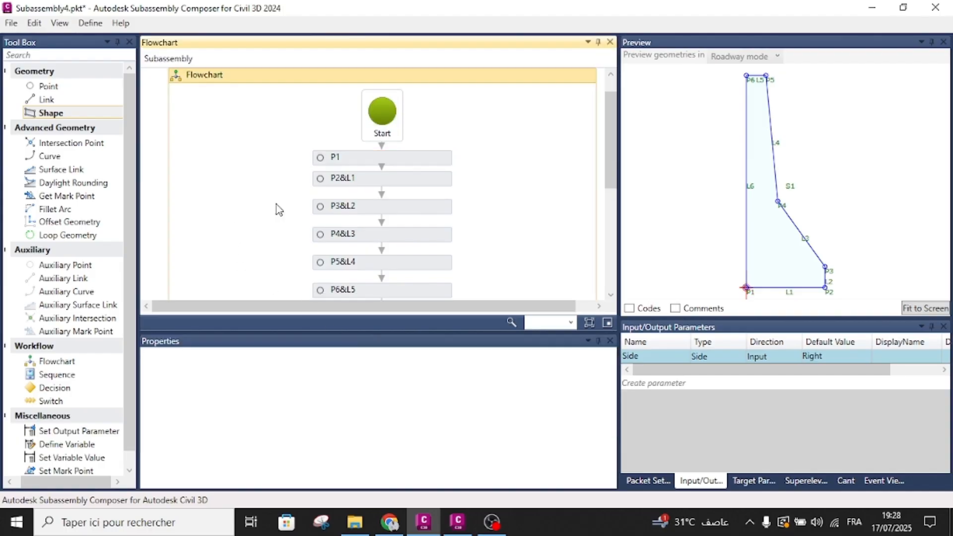
Step: Assign the point code "Bord" to point P2 and the point code "H1" to point P3
click(362, 186)
click(378, 382)
text("Bord)
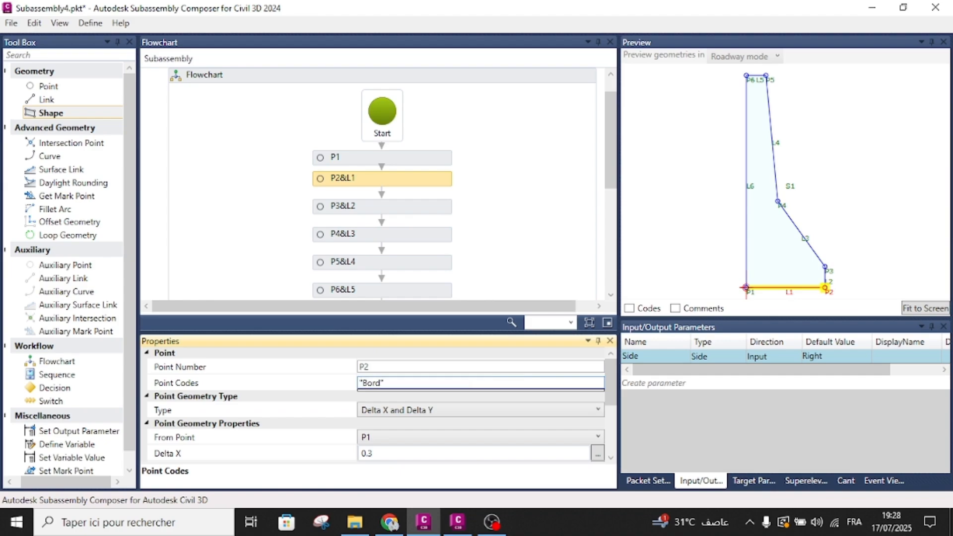
click(273, 223)
scroll(390, 201, down, 1)
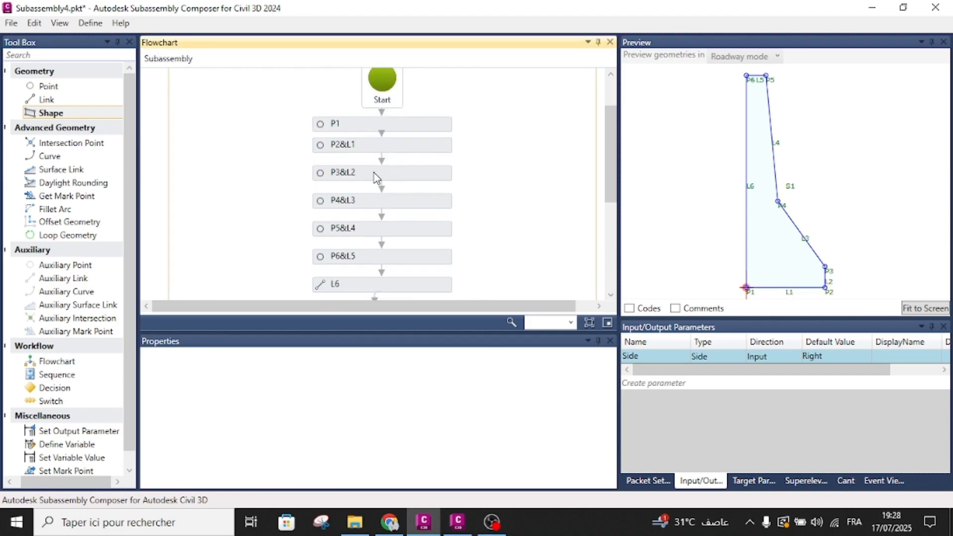
click(377, 174)
click(382, 383)
text("H1)
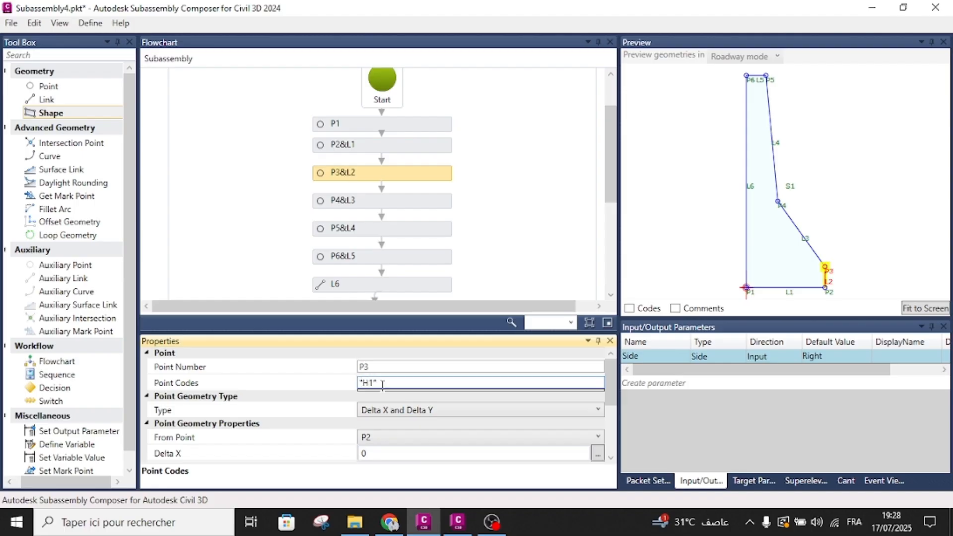
click(225, 174)
Step: Assign the point code "H2" to point P4 and the point code "H3" to point P5
click(366, 204)
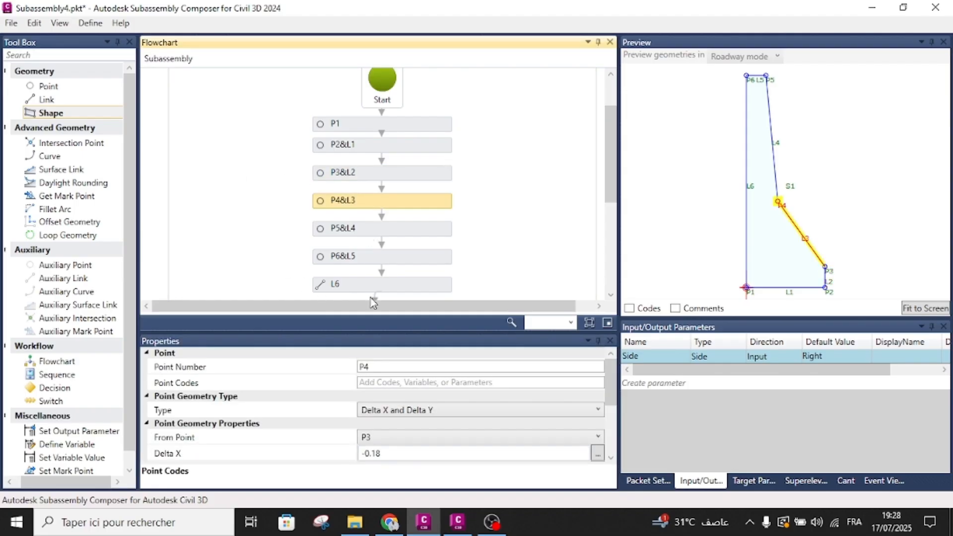
click(376, 381)
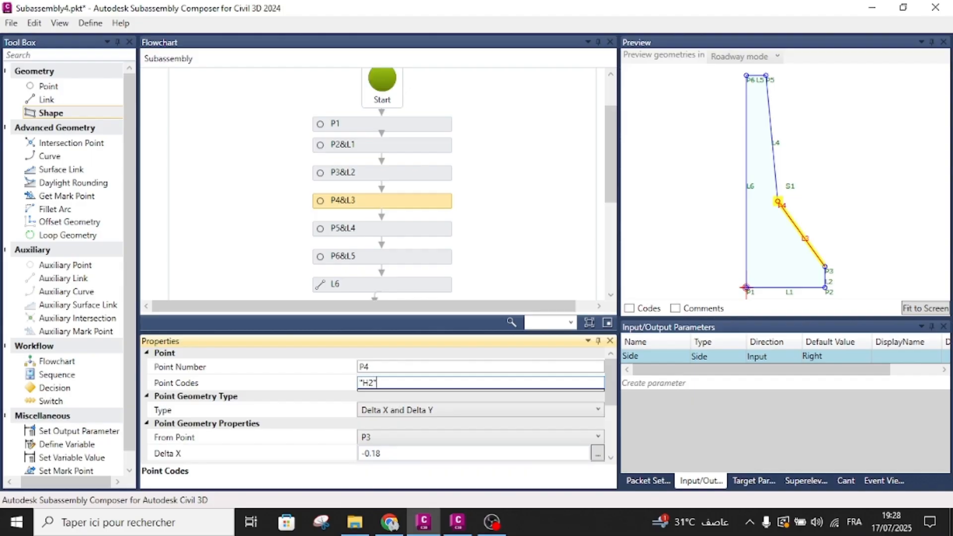
click(404, 230)
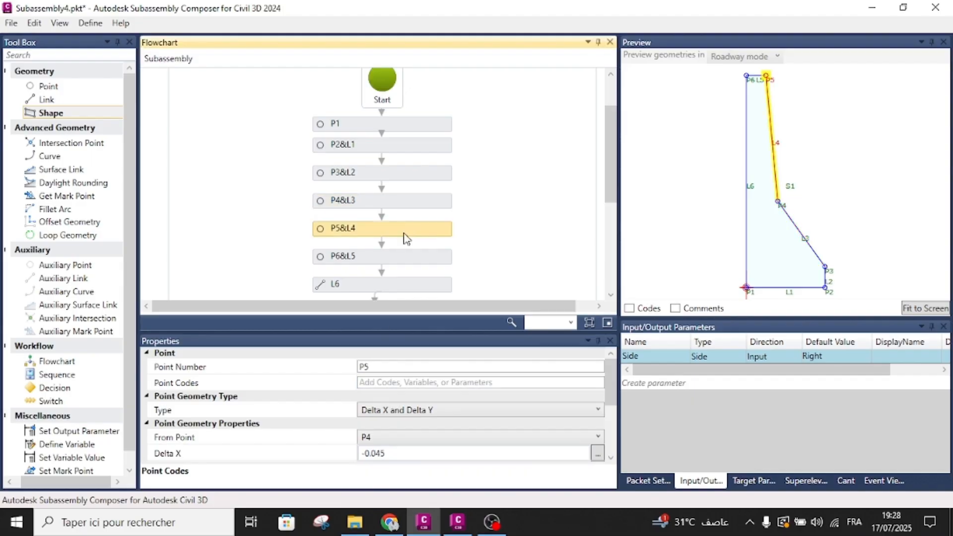
click(400, 382)
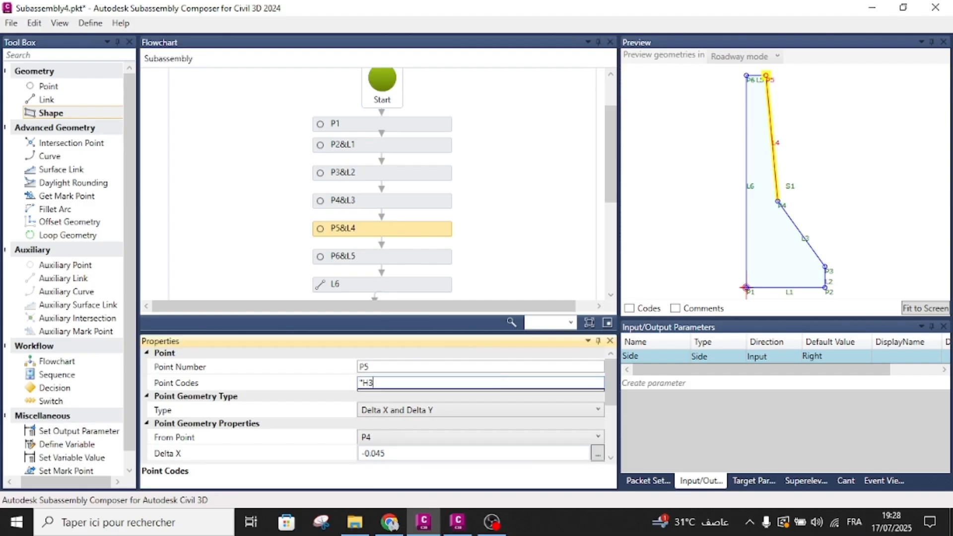
click(242, 228)
Step: Assign the point code "Axe haut" to point P6
scroll(377, 214, down, 1)
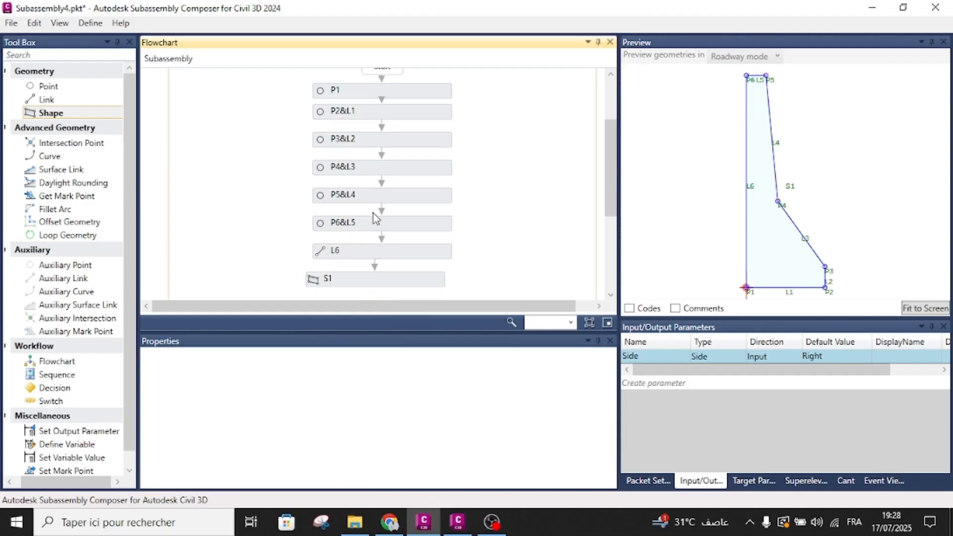
click(376, 224)
click(388, 382)
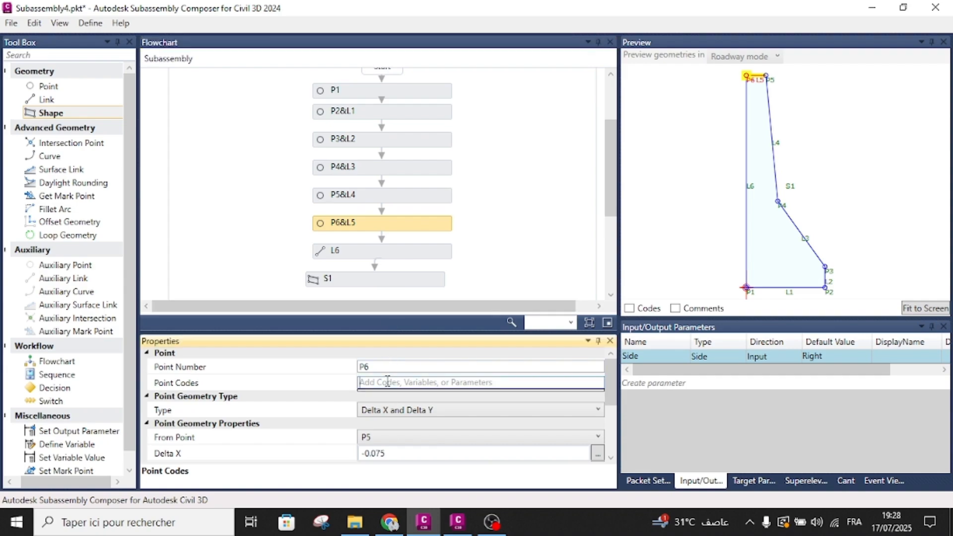
text(")
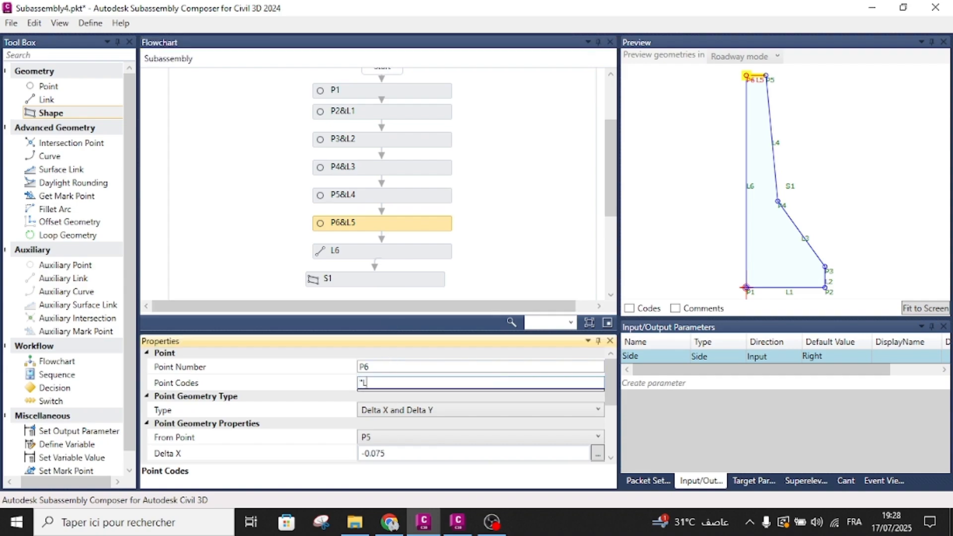
text(Largeur)
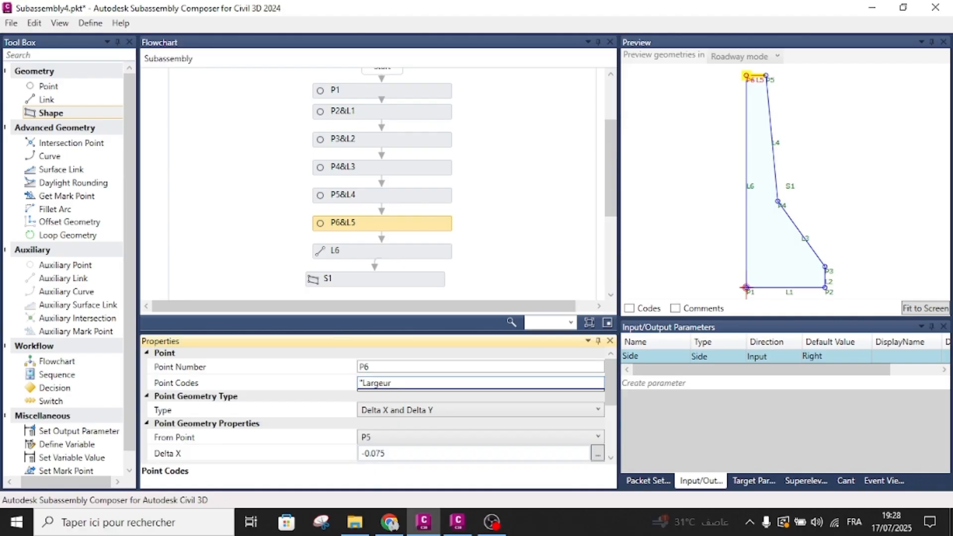
key(BackSpace)
key(BackSpace)
key(BackSpace)
key(BackSpace)
key(BackSpace)
key(BackSpace)
text(Axe haut")
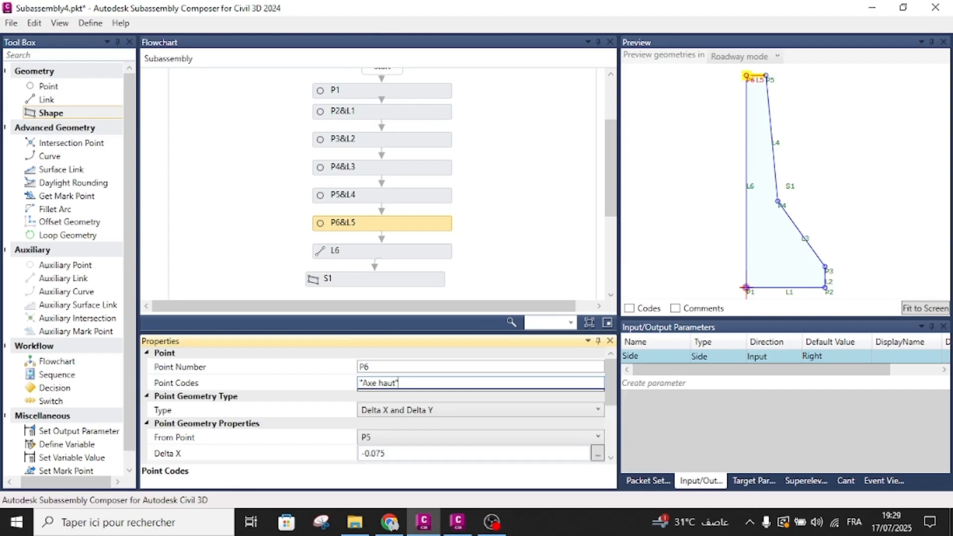
click(272, 243)
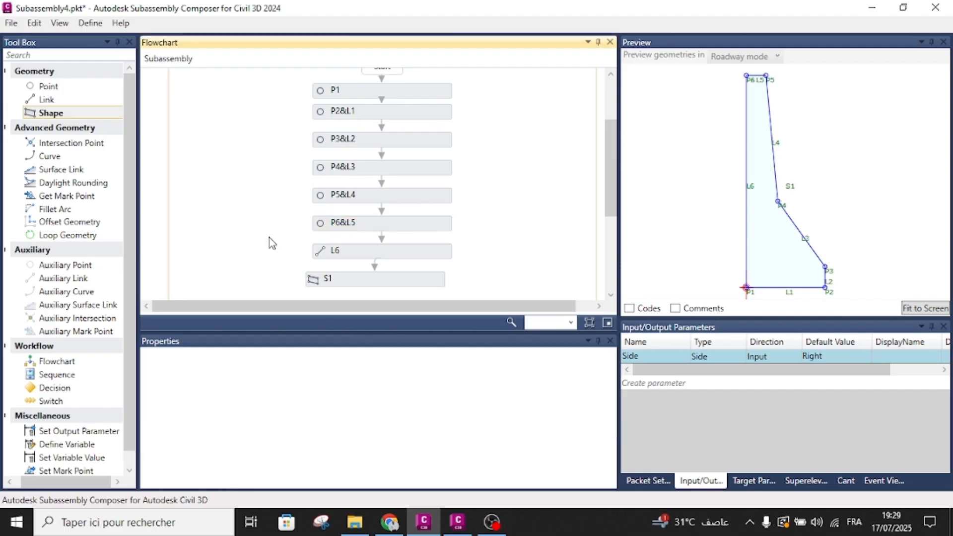
Step: Change the point code of point P1 to "Axe bas"
click(435, 94)
click(377, 383)
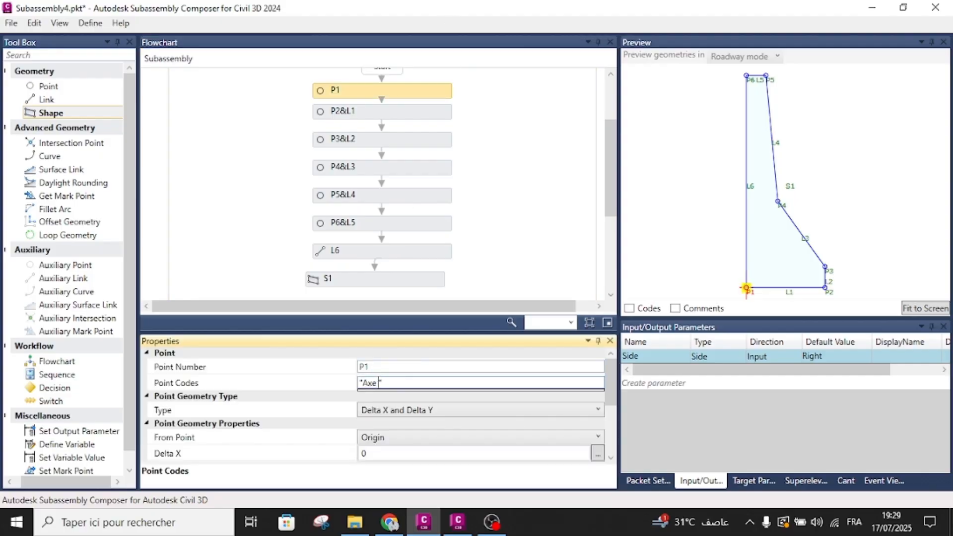
text(bas)
click(291, 195)
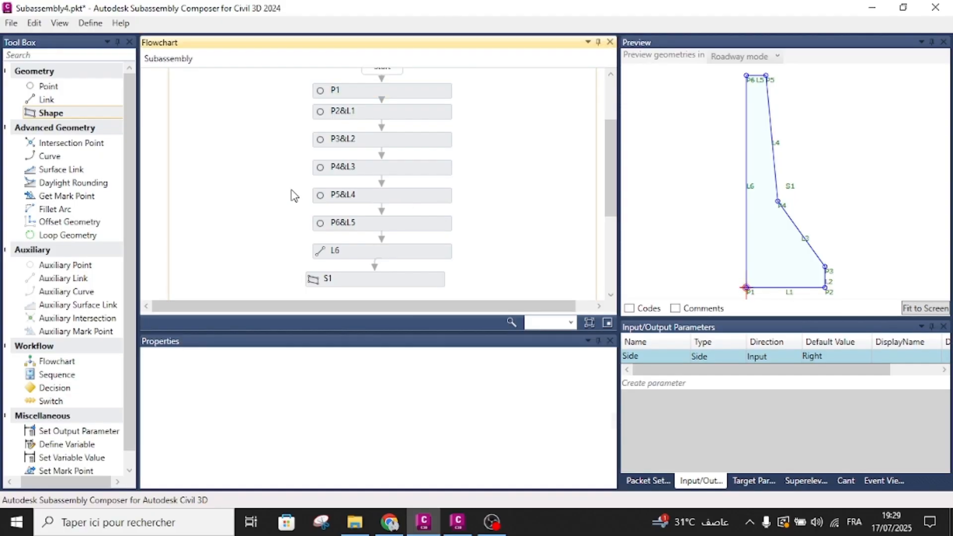
Step: Align shape S1 directly beneath link L6 in the flowchart
click(352, 282)
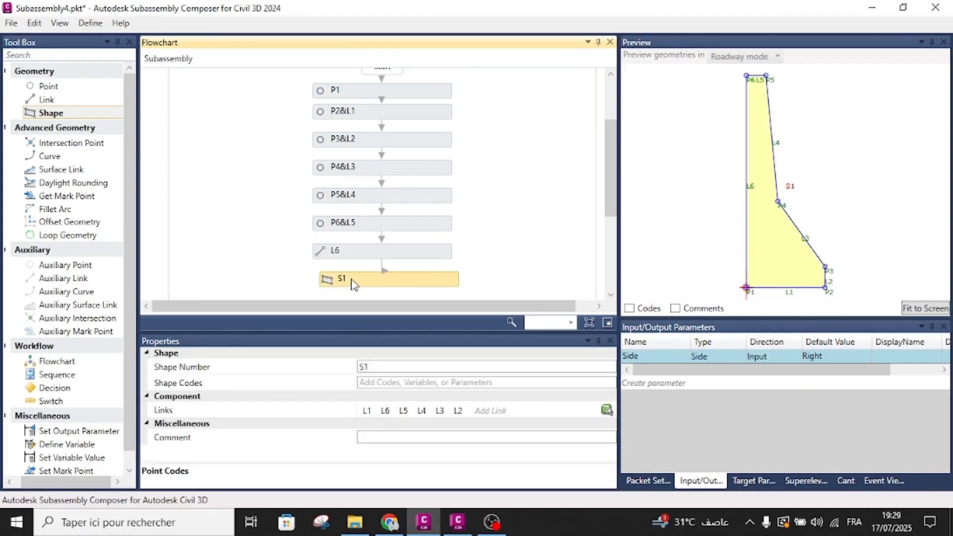
click(269, 178)
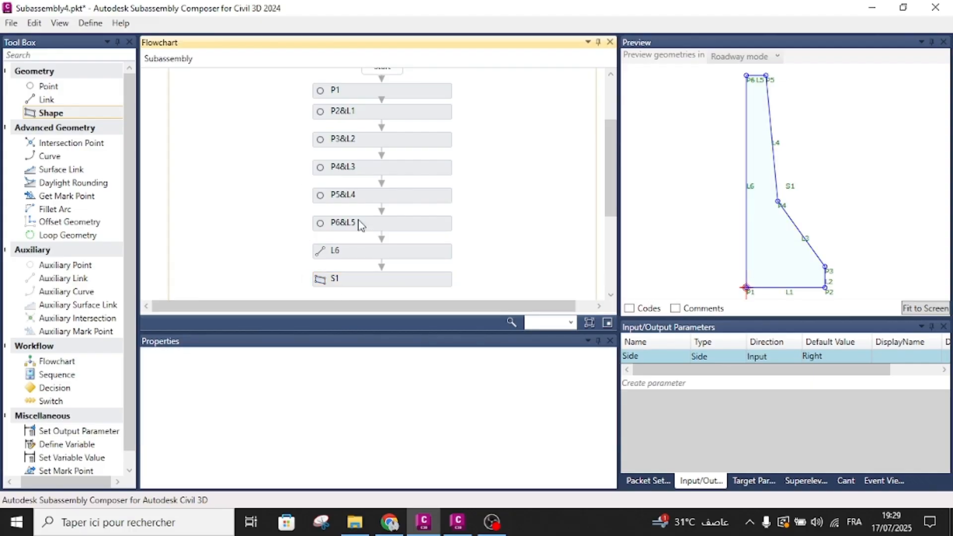
Step: Display the codes in the preview to check the point codes, and hide them again
click(629, 309)
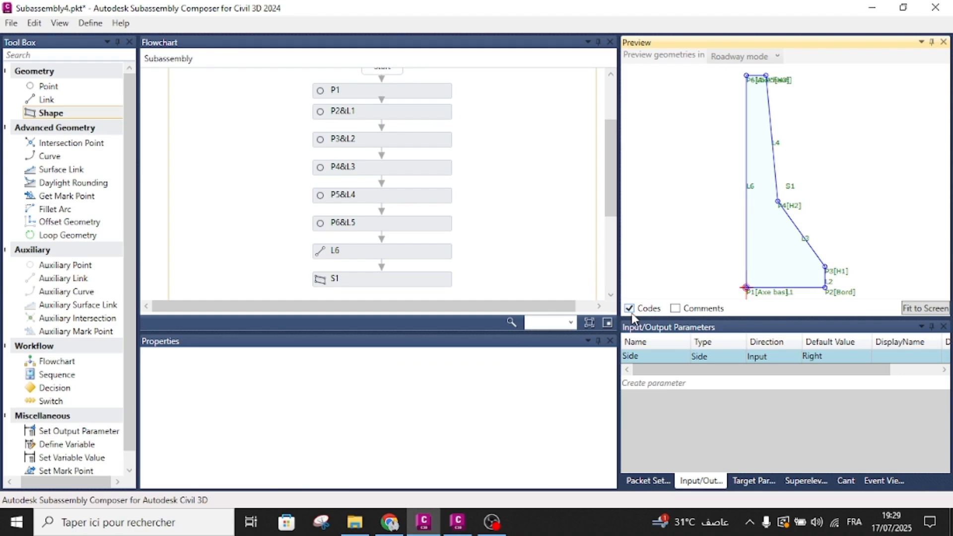
click(629, 308)
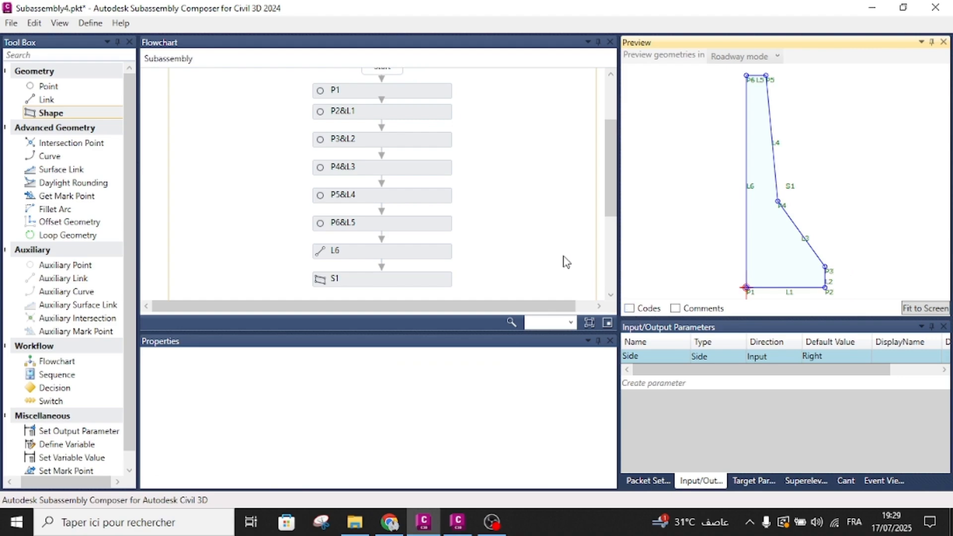
click(506, 219)
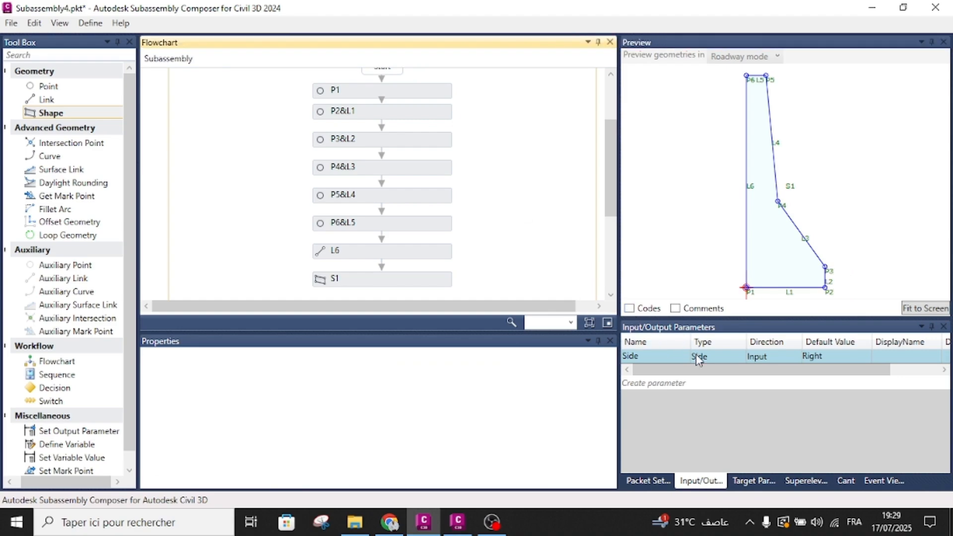
Step: Set both the subassembly name and the description to DBA in the packet settings
click(648, 481)
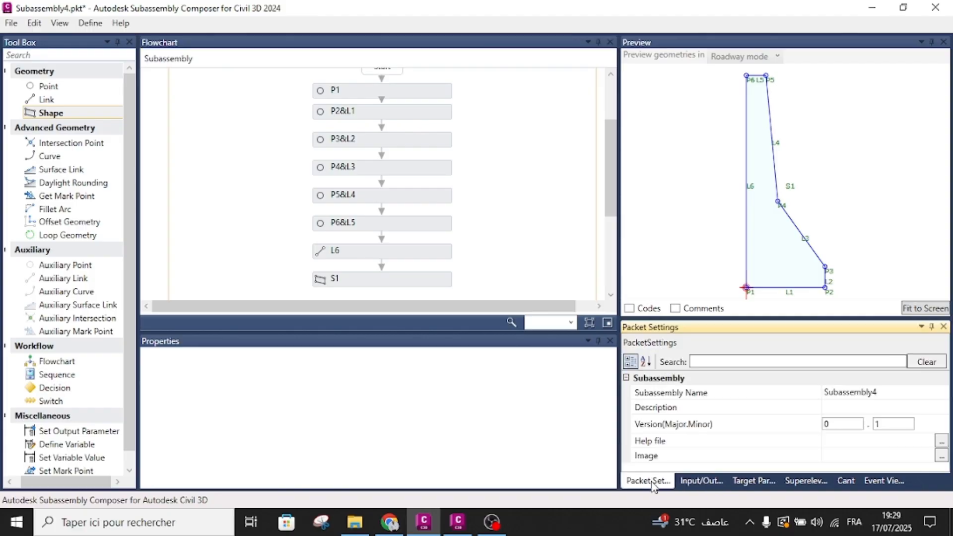
click(850, 391)
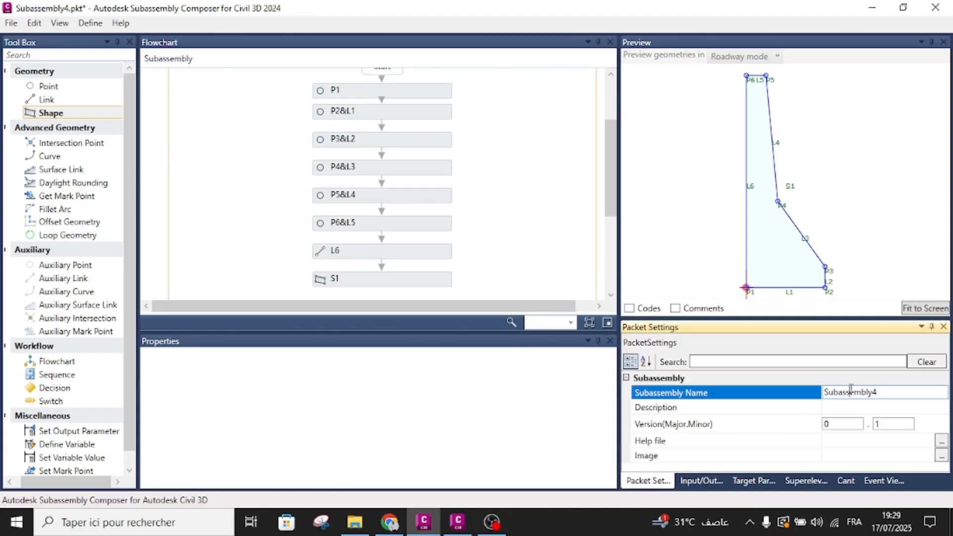
double_click(850, 391)
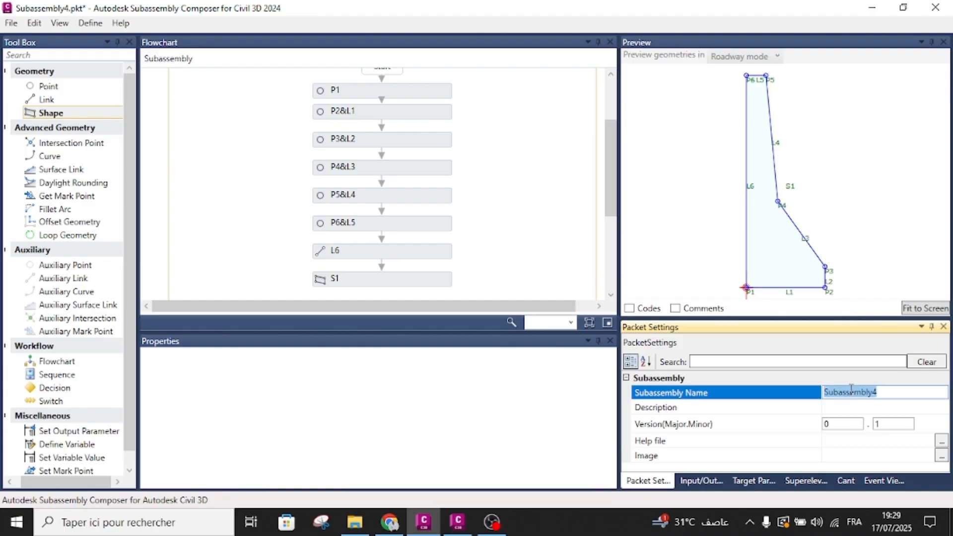
text(DBA)
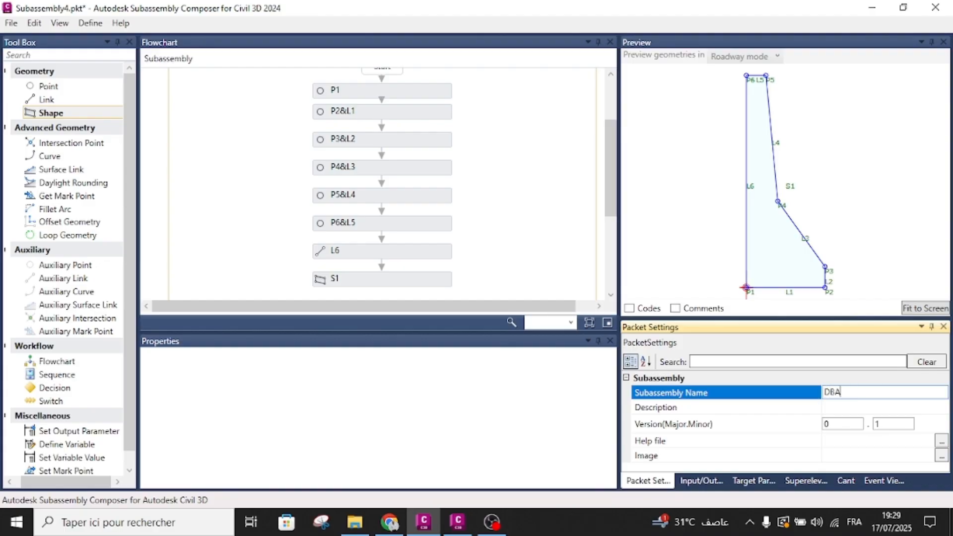
click(863, 407)
text(DBA)
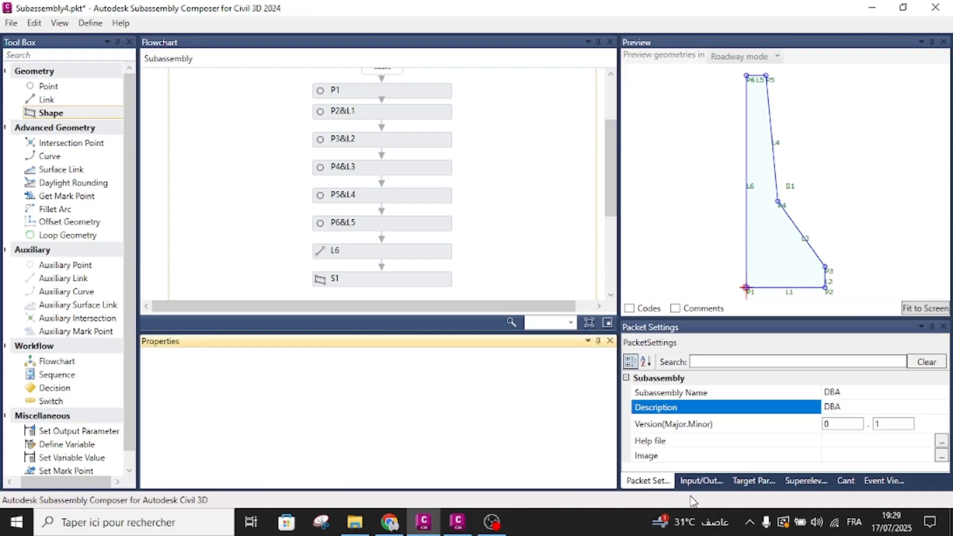
click(706, 480)
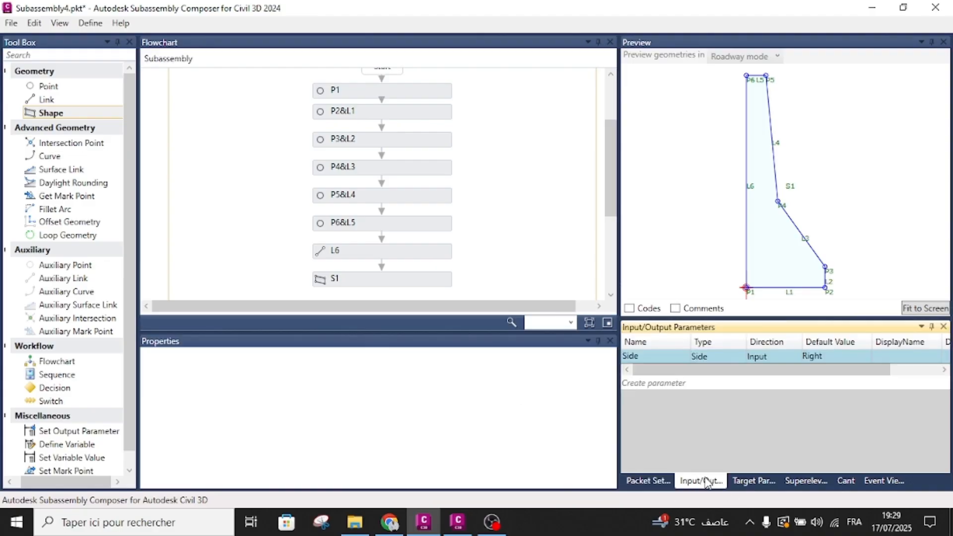
click(640, 480)
Step: Save the subassembly as DBA in the folder "07.Création d'un DBA ou GBA"
scroll(278, 289, up, 3)
click(11, 23)
click(45, 83)
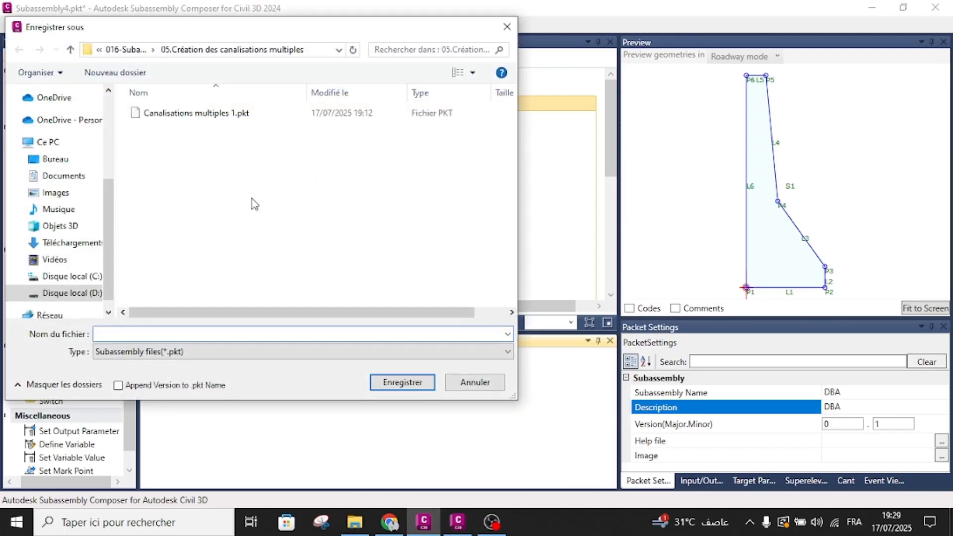
click(71, 49)
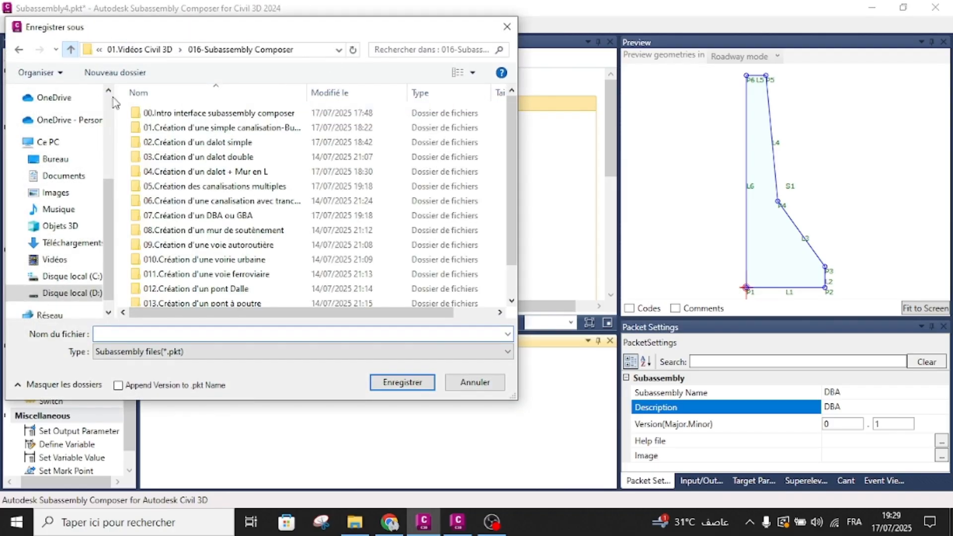
double_click(205, 215)
click(156, 332)
text(DBA)
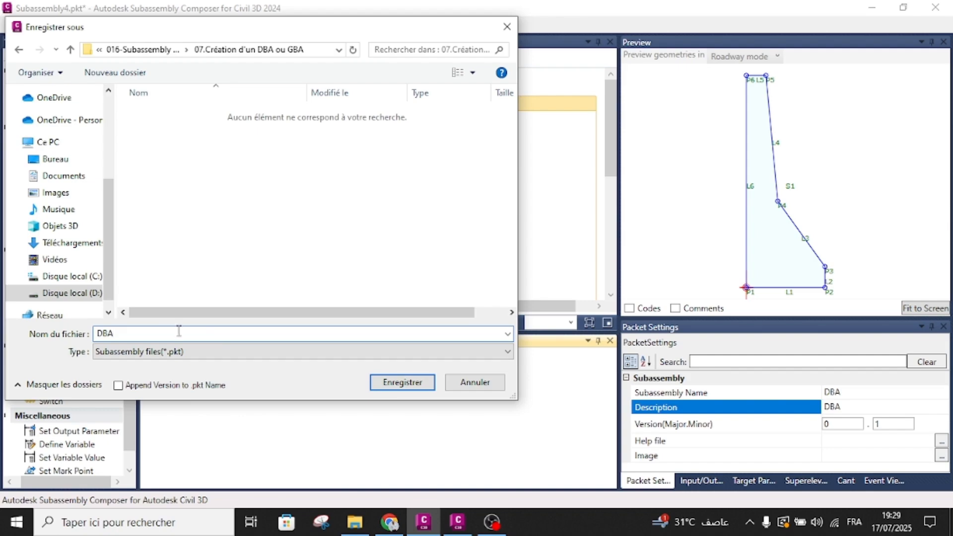
click(397, 383)
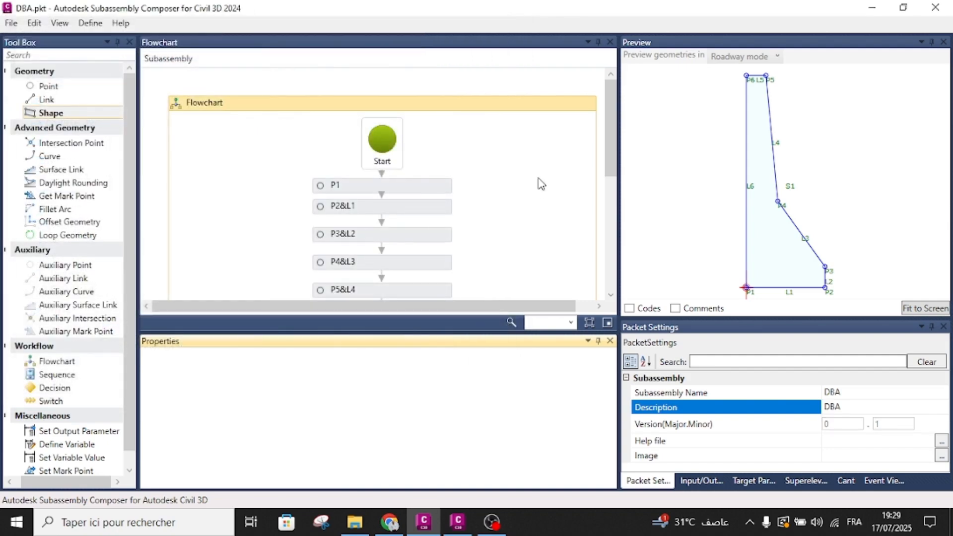
Step: Switch to the GBA-DBA.dwg drawing in Civil 3D and draw a vertical 10 m polyline beside the reference images with Ortho on
click(458, 521)
scroll(503, 278, down, 10)
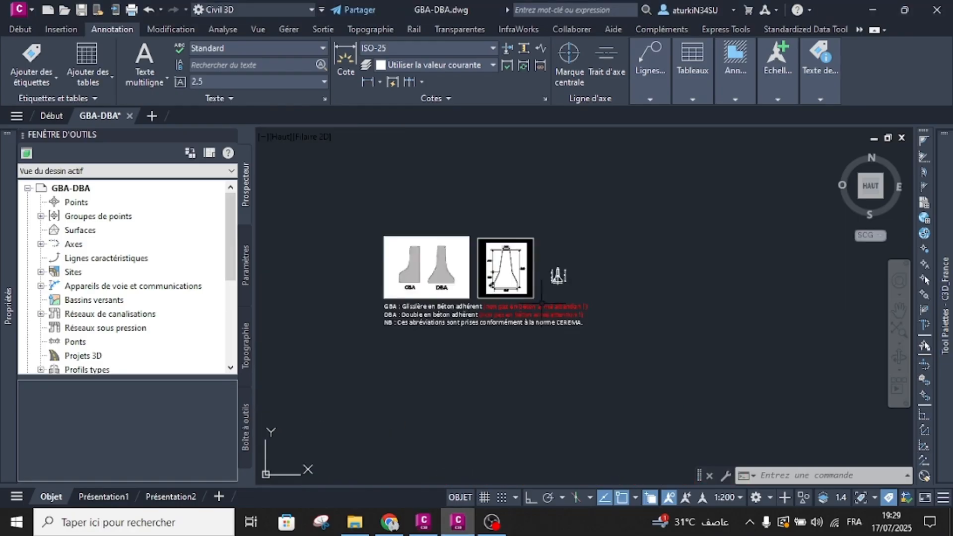
click(26, 28)
text(pol)
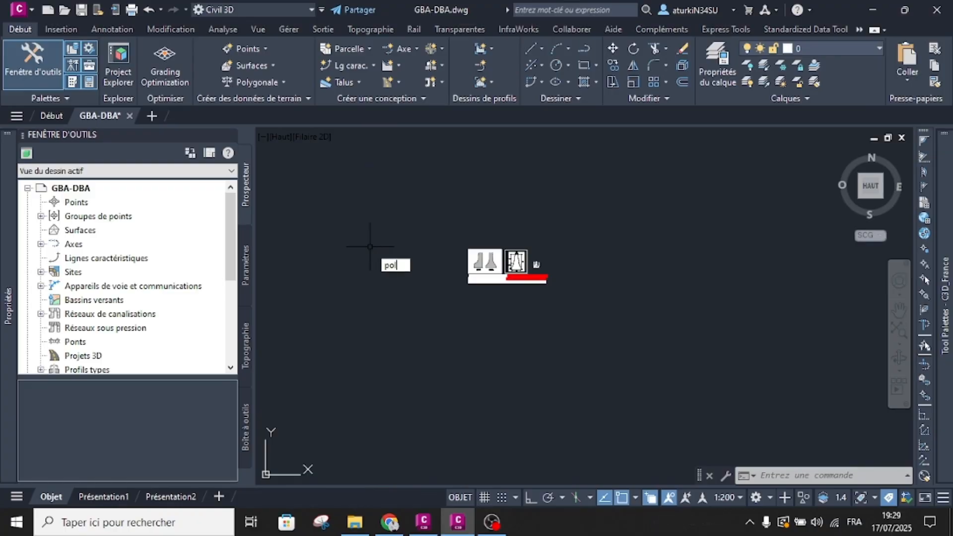
key(Return)
click(375, 233)
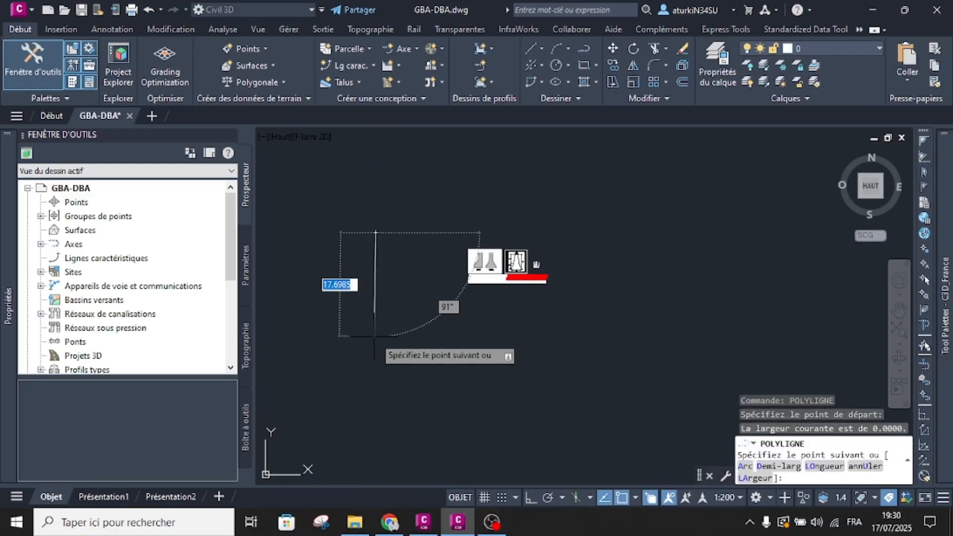
key(Escape)
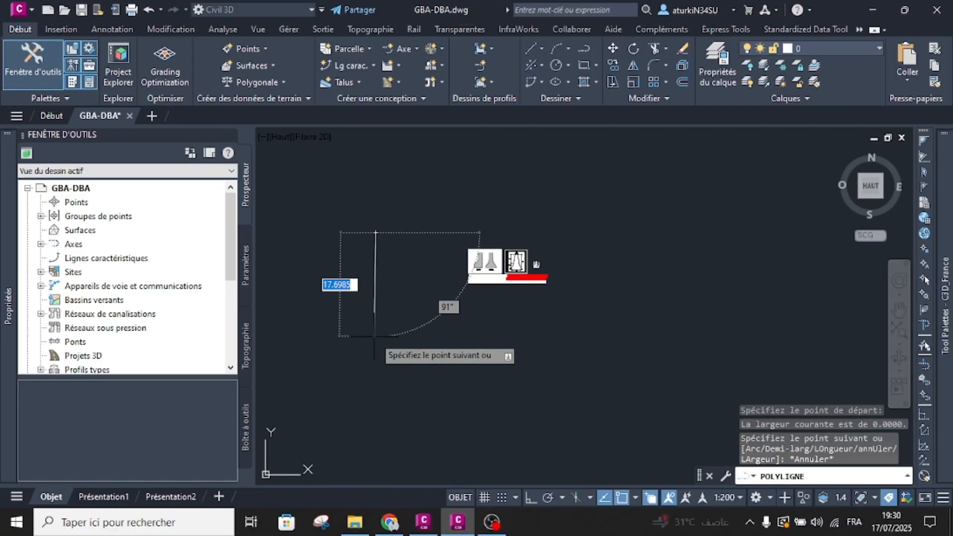
key(F8)
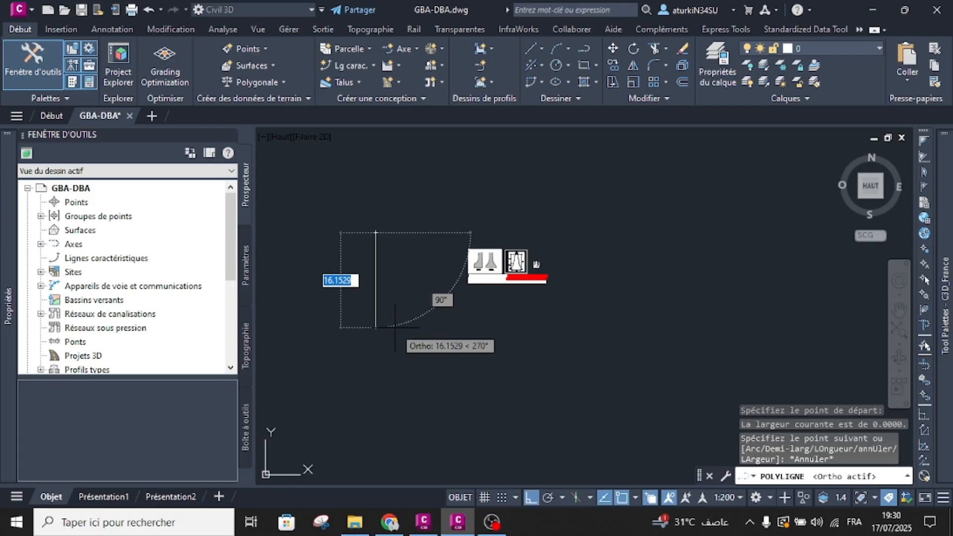
text(10)
key(Return)
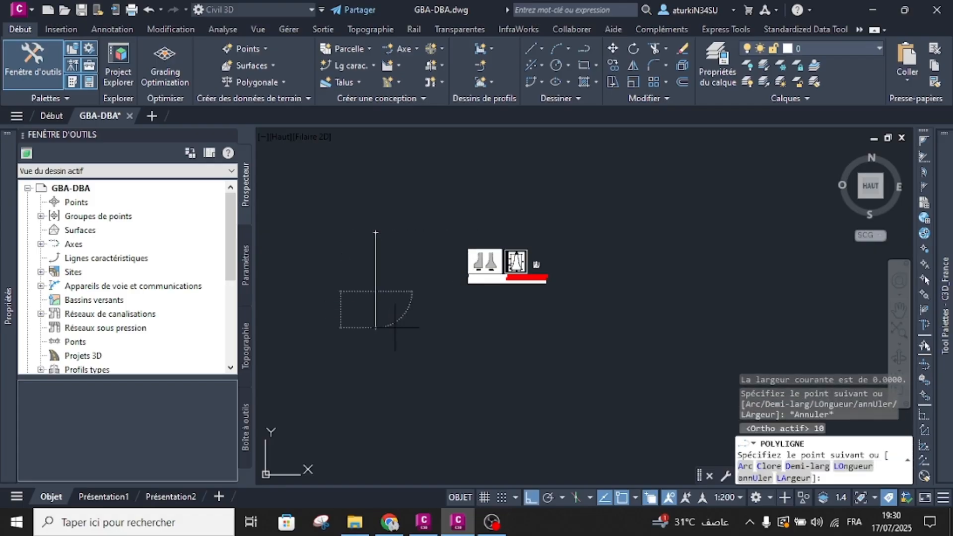
key(Escape)
scroll(364, 235, up, 2)
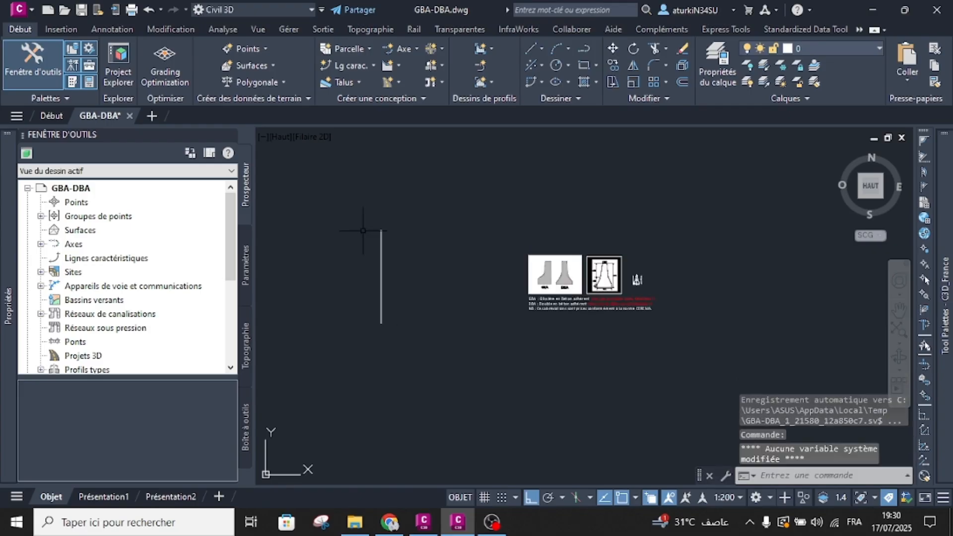
scroll(370, 270, up, 2)
Step: Import the DBA subassembly file from the folder "07.Création d'un DBA ou GBA" into the custom tool palette, linked directly to the .pkt file
mouse_move(949, 271)
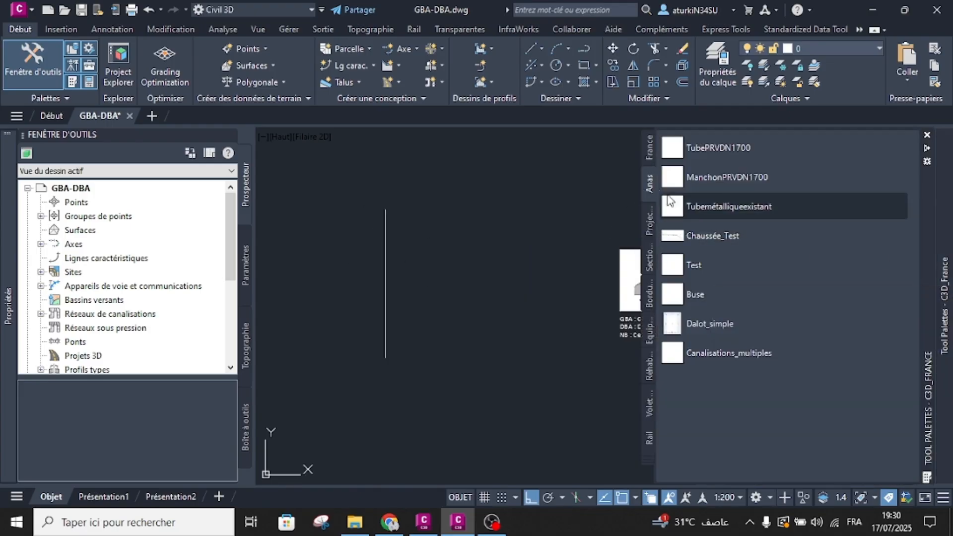
right_click(648, 180)
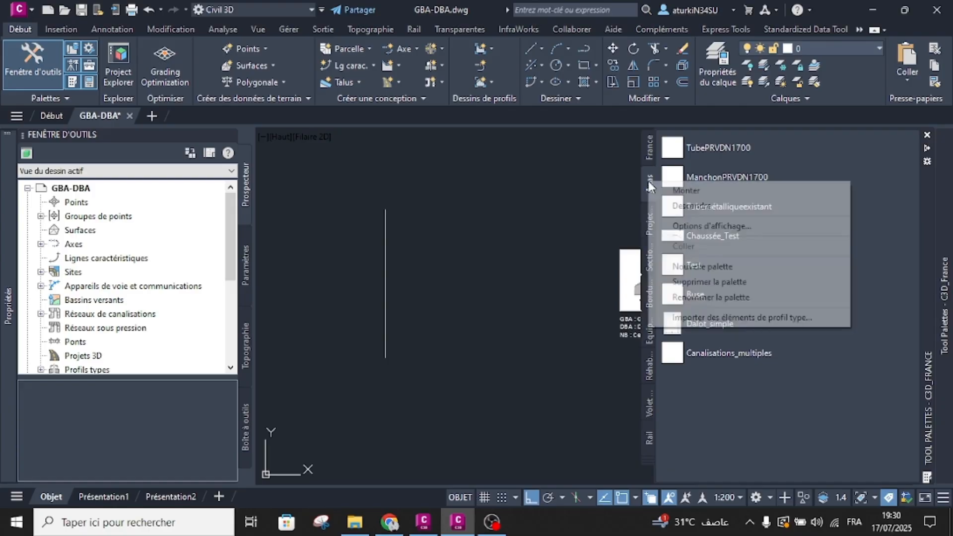
click(705, 317)
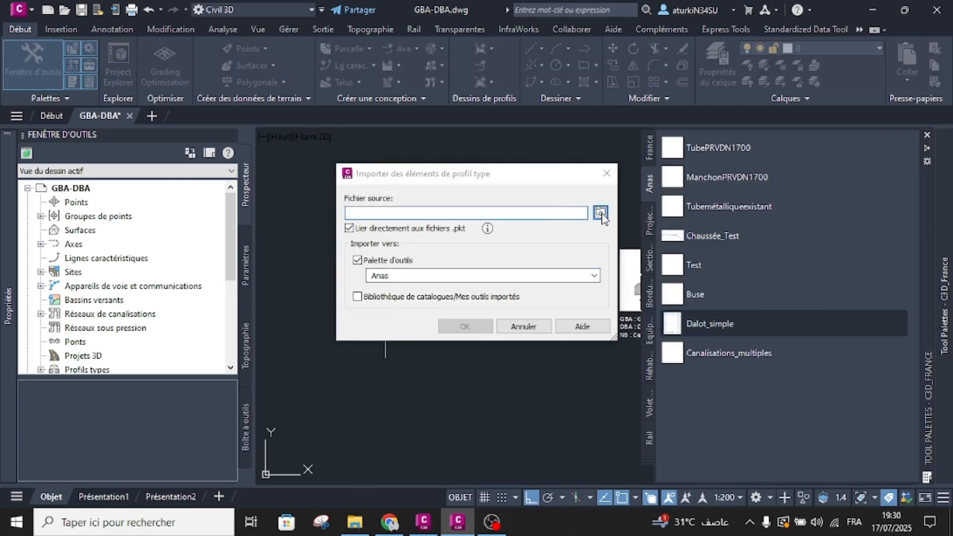
click(601, 212)
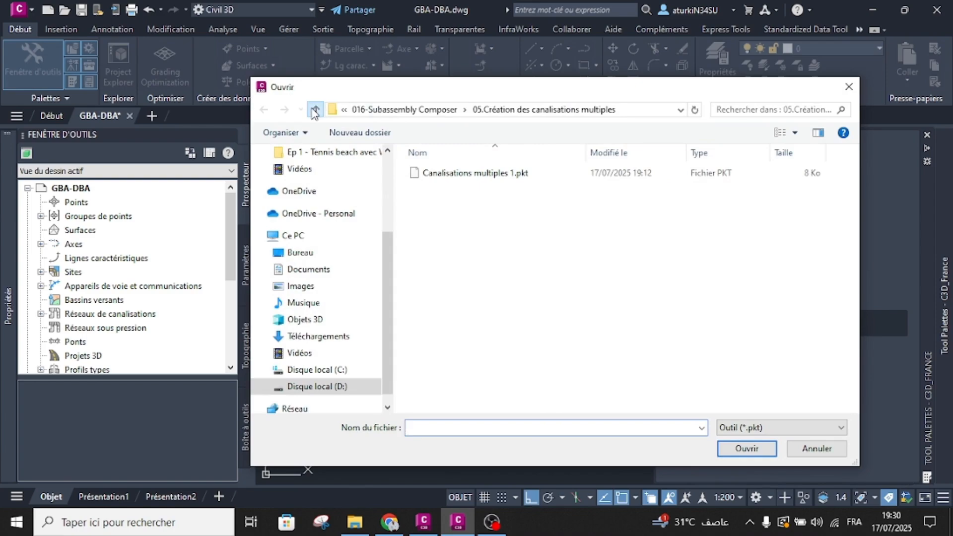
click(315, 109)
click(484, 279)
double_click(484, 278)
click(432, 174)
click(746, 448)
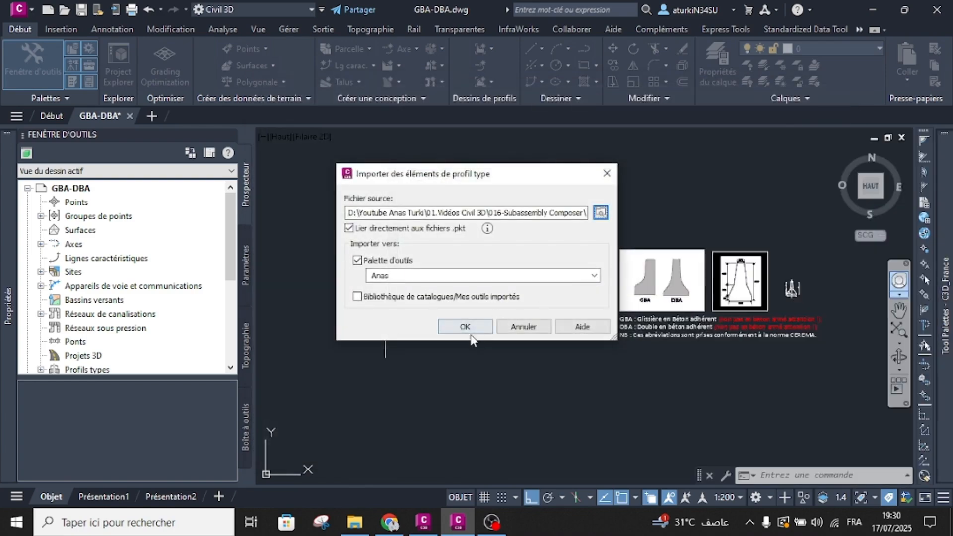
click(468, 326)
mouse_move(946, 272)
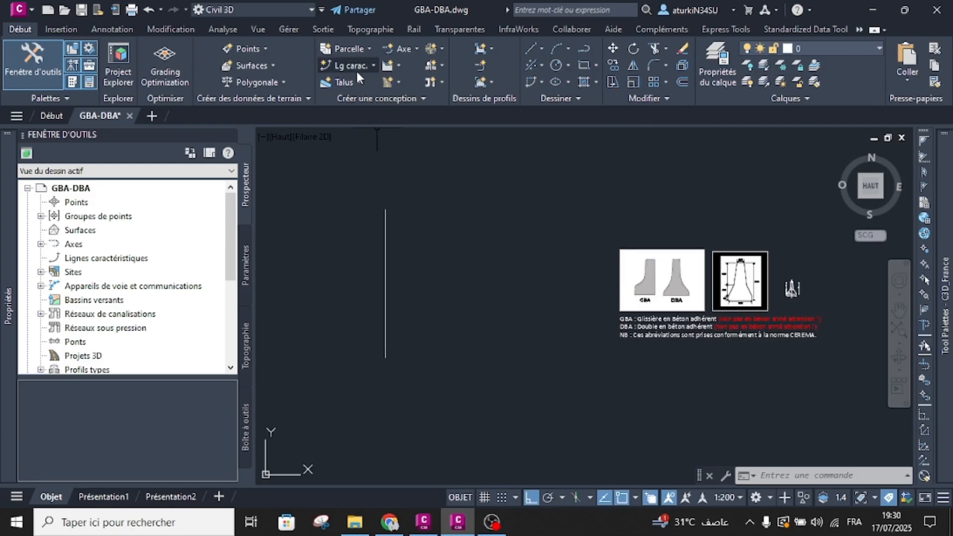
Step: Convert the vertical polyline to a feature line in Site 1, enabling its name and replacing the prefix with DBA
click(355, 66)
click(373, 117)
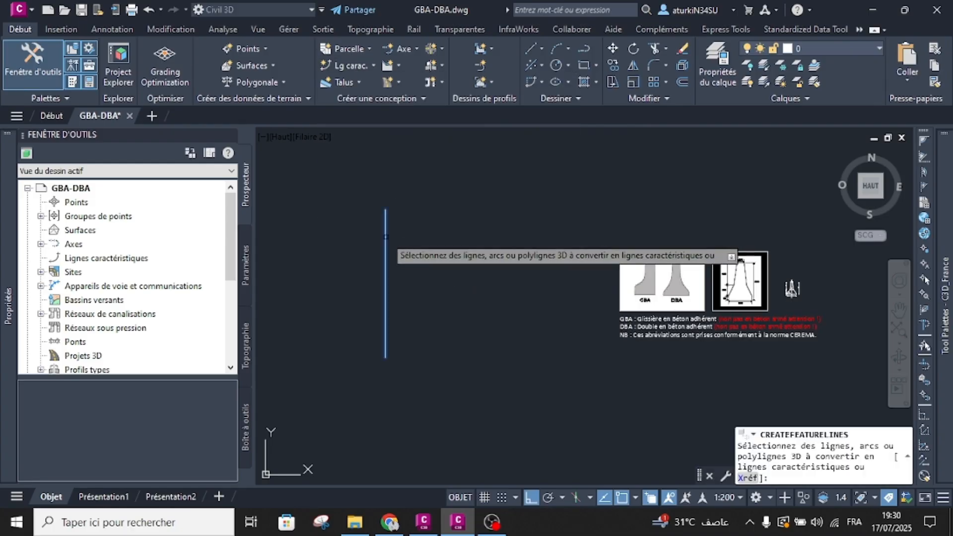
right_click(388, 243)
click(395, 246)
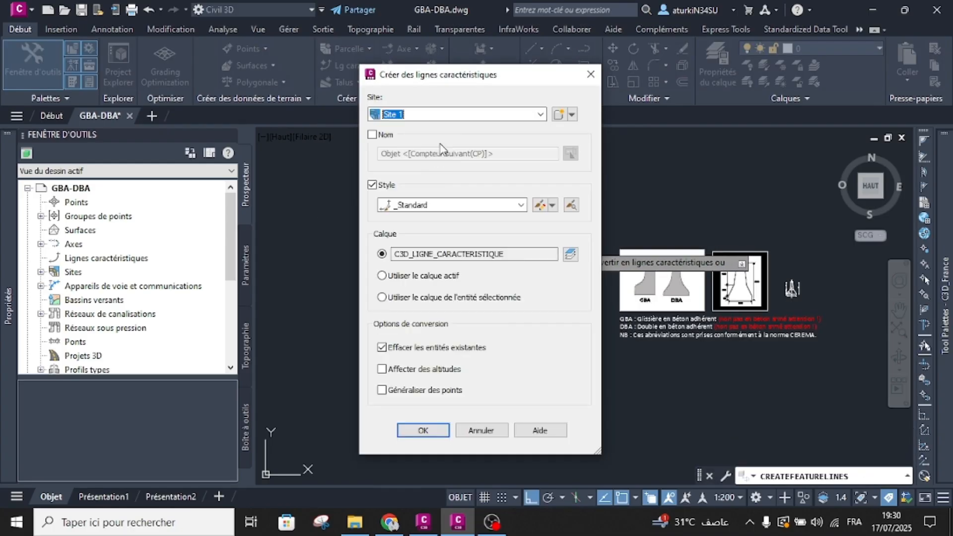
click(391, 135)
double_click(399, 154)
text(DBA)
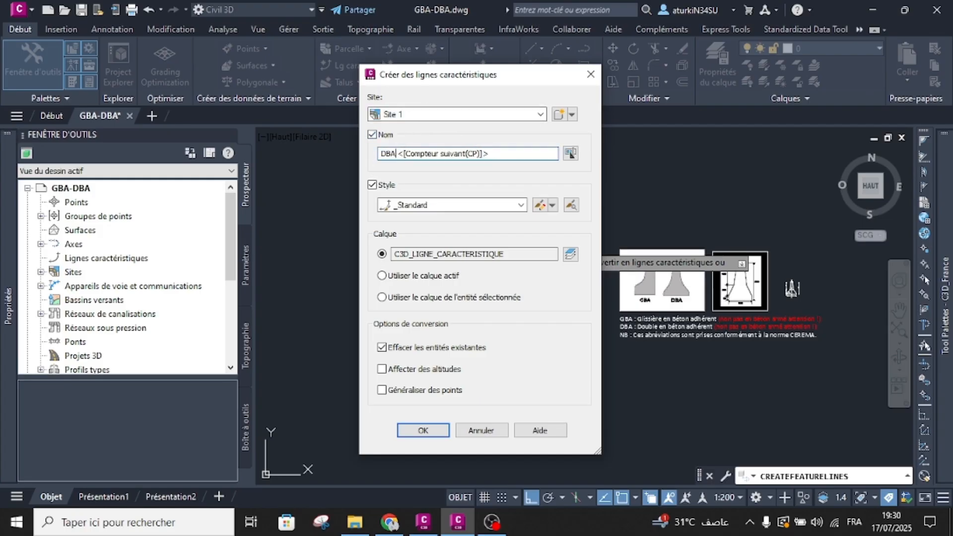
Step: Enable elevation assignment for the feature line, give it a constant elevation of 10.000 m and finish creating it
click(415, 370)
click(423, 429)
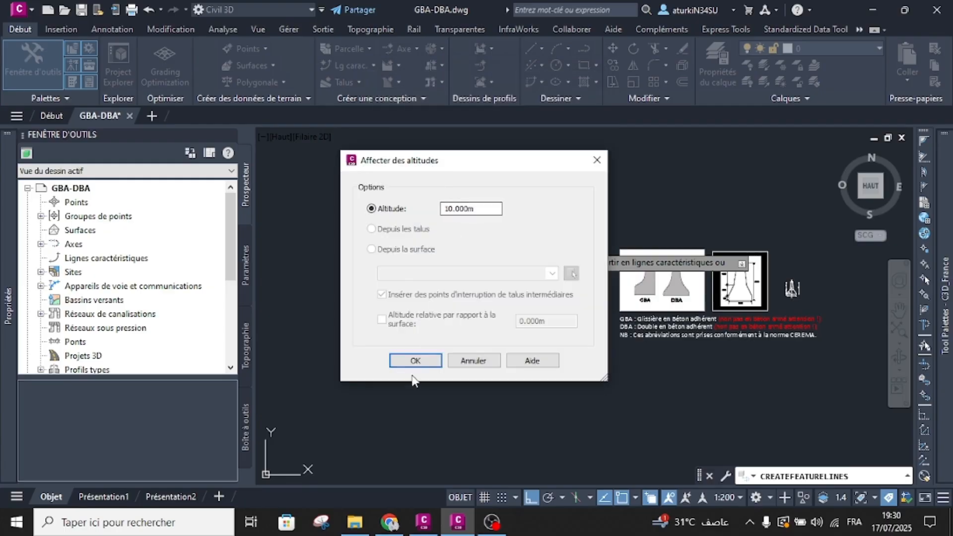
click(415, 361)
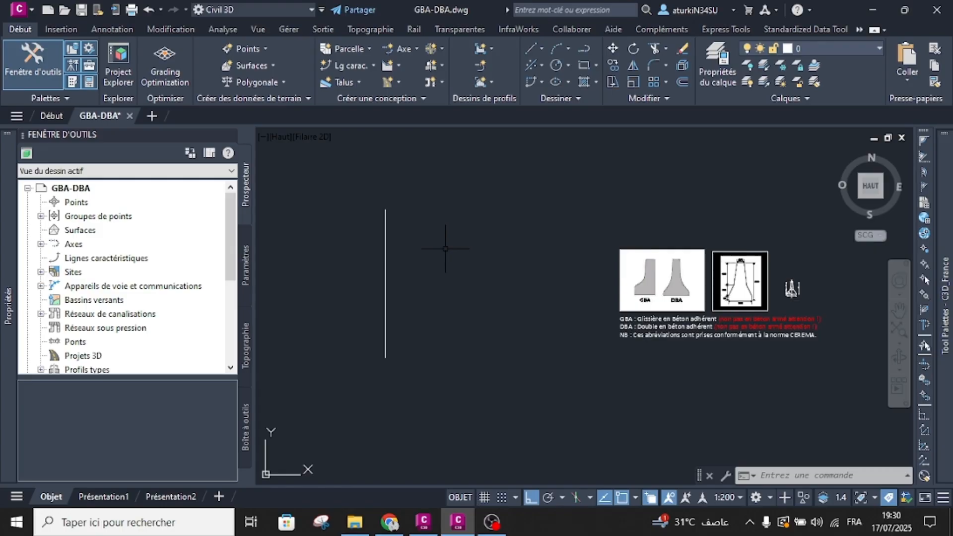
key(Escape)
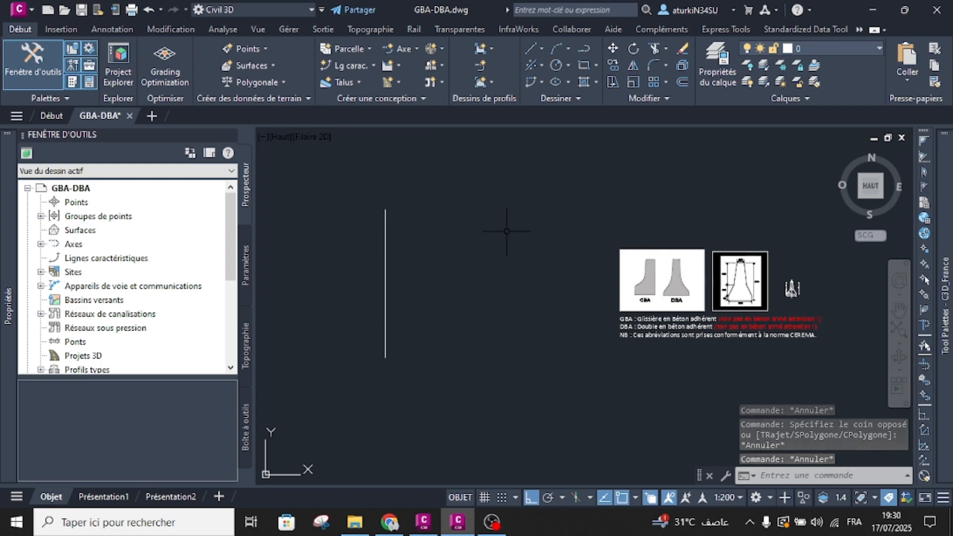
Step: Create an assembly named DBA of type "Route en toit non divisée" and place it between the feature line and the reference images
click(439, 65)
click(447, 87)
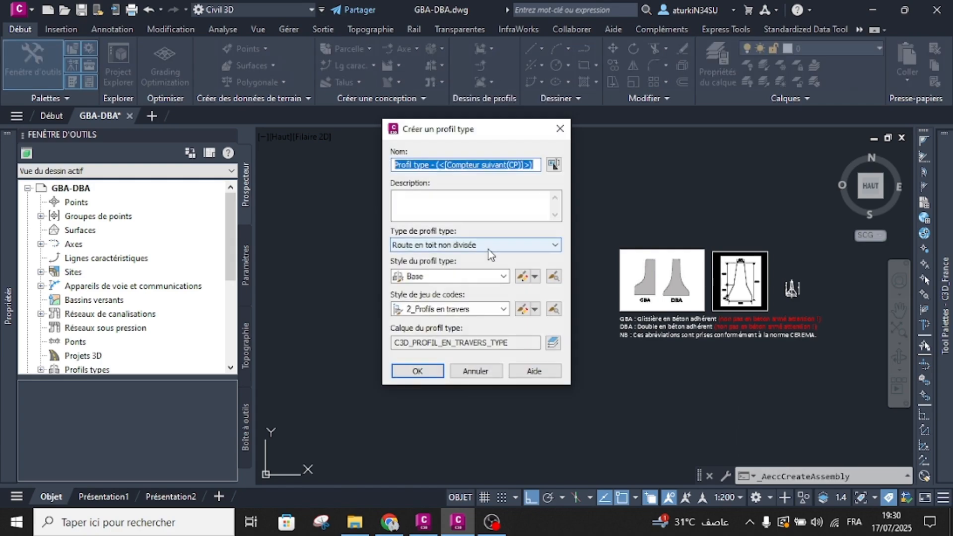
text(DBA)
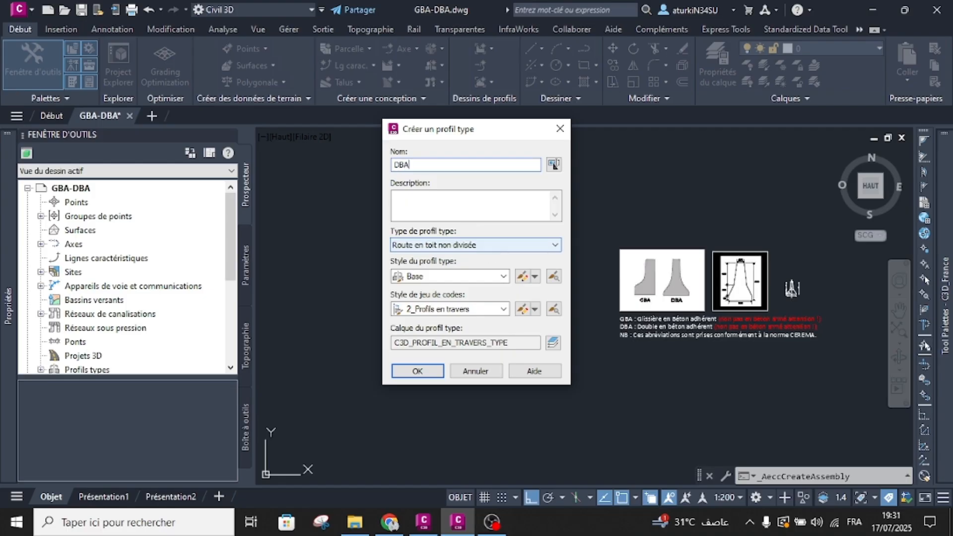
click(418, 370)
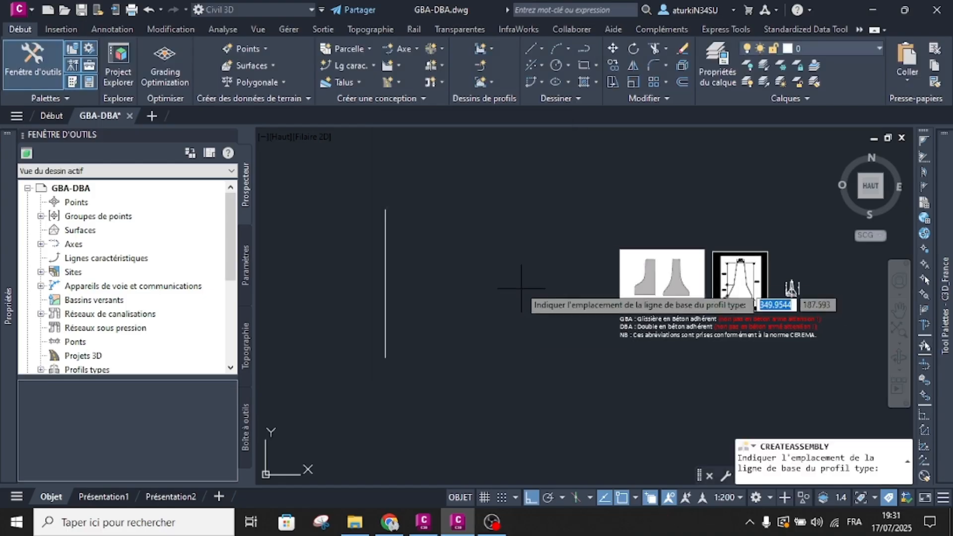
click(514, 276)
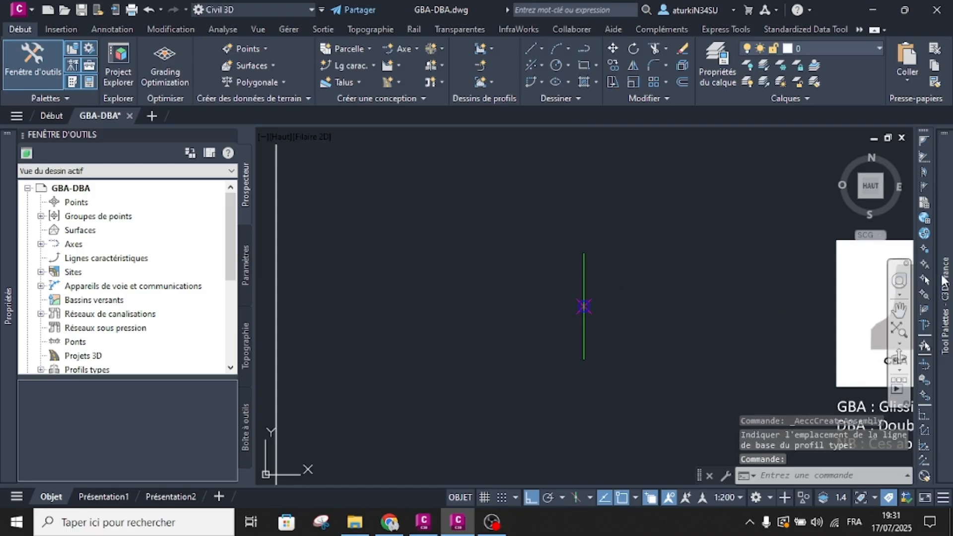
Step: Attach the imported DBA subassembly to the assembly's baseline marker point and end the insertion
mouse_move(947, 248)
click(687, 382)
scroll(600, 318, up, 3)
click(578, 304)
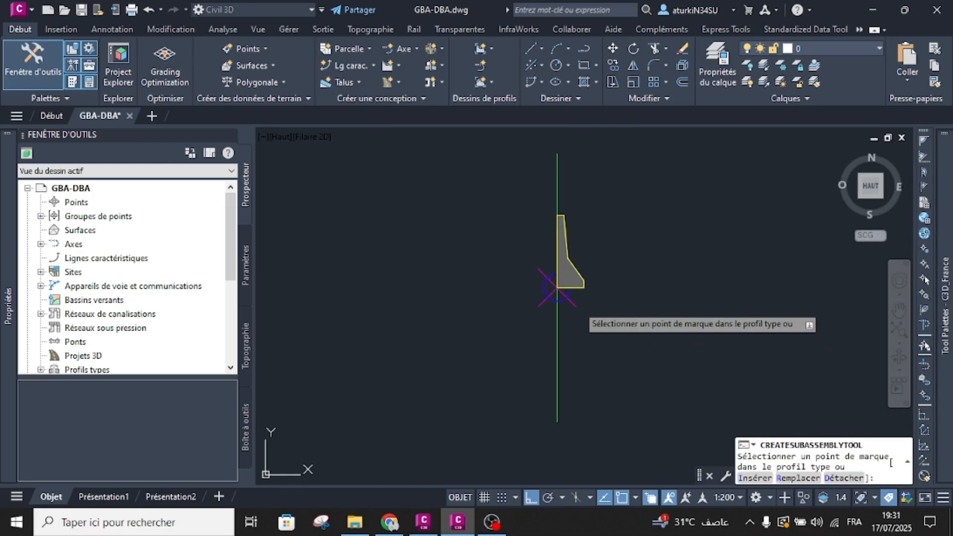
key(Escape)
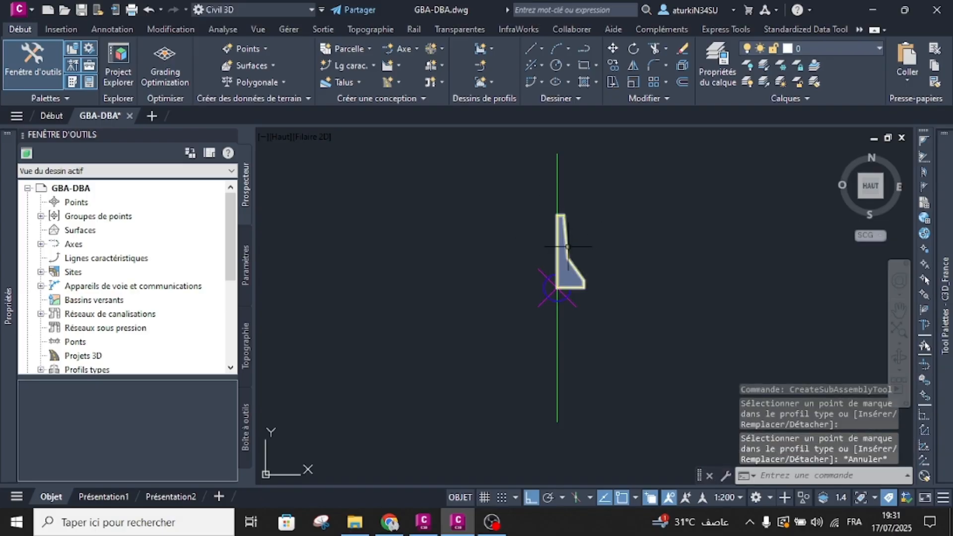
Step: Try the Left option for the DBA subassembly's Side parameter and set it back to Right
click(567, 246)
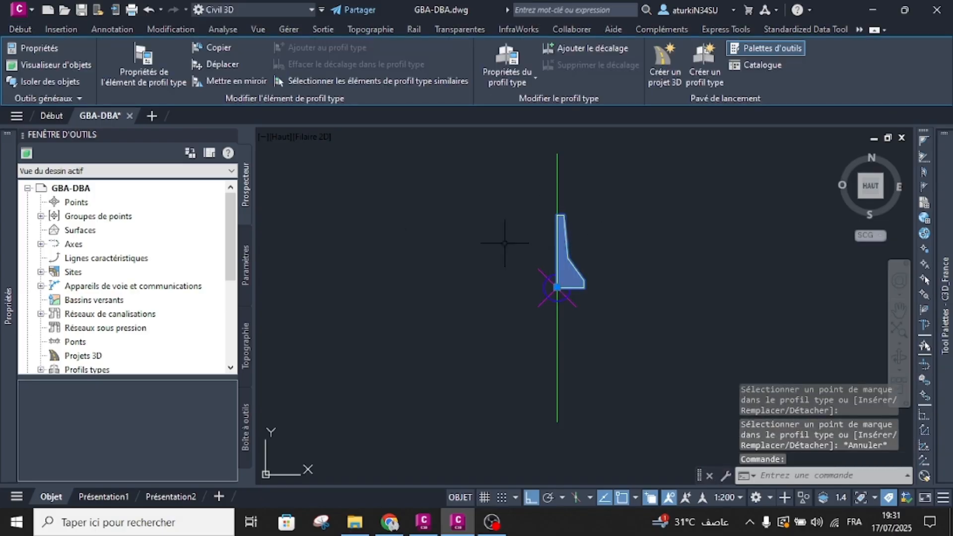
mouse_move(3, 282)
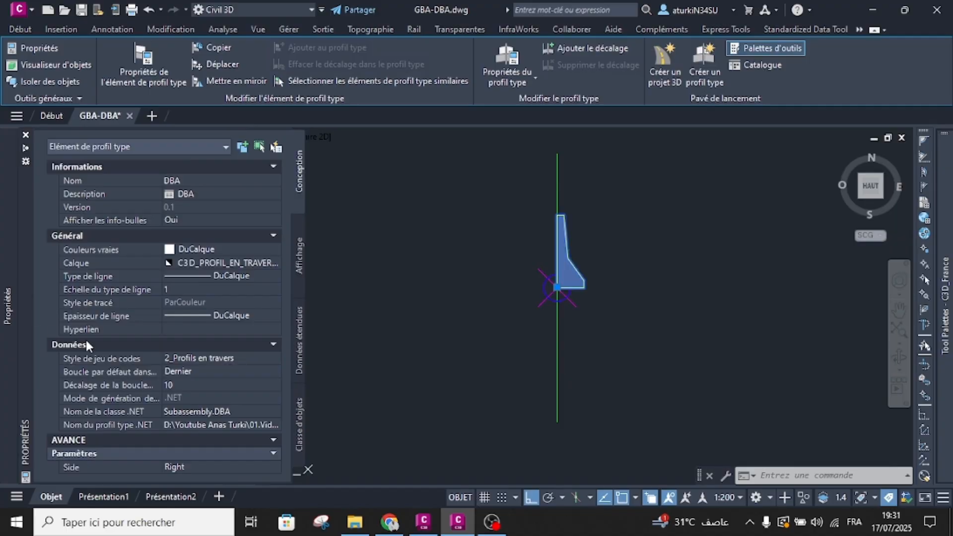
click(177, 467)
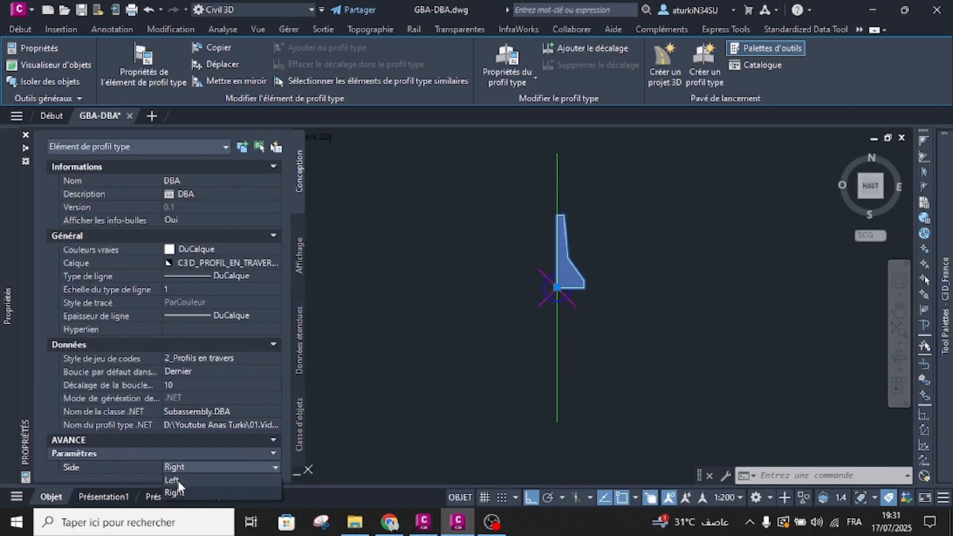
click(177, 479)
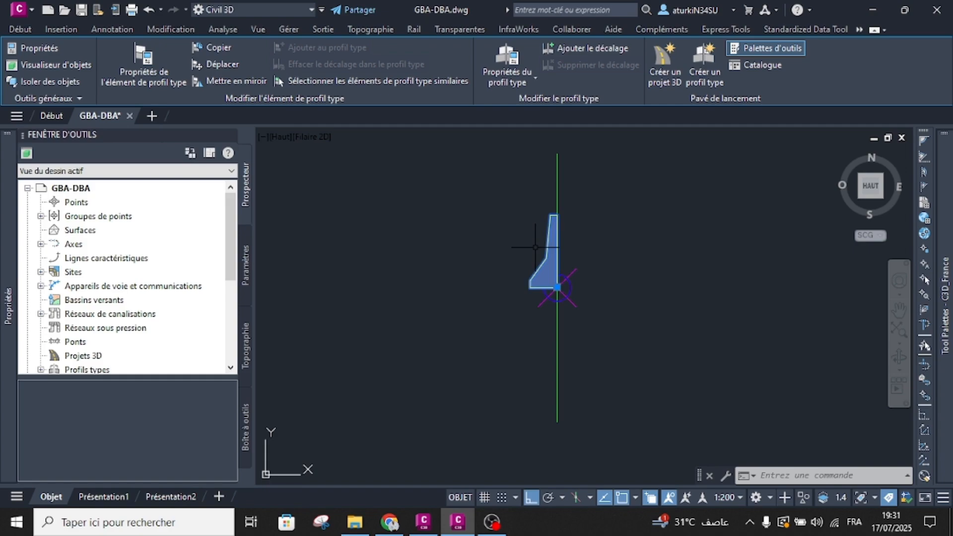
mouse_move(6, 286)
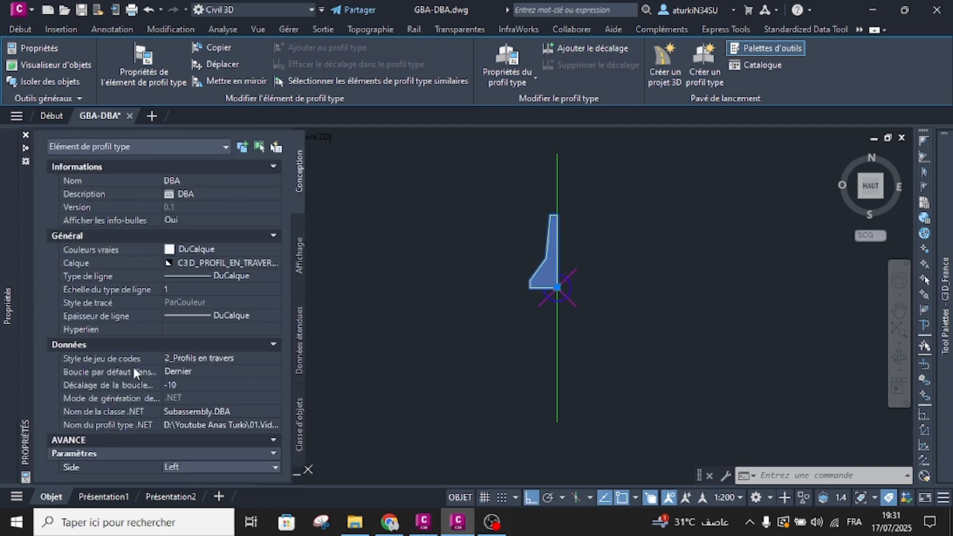
click(187, 463)
click(174, 487)
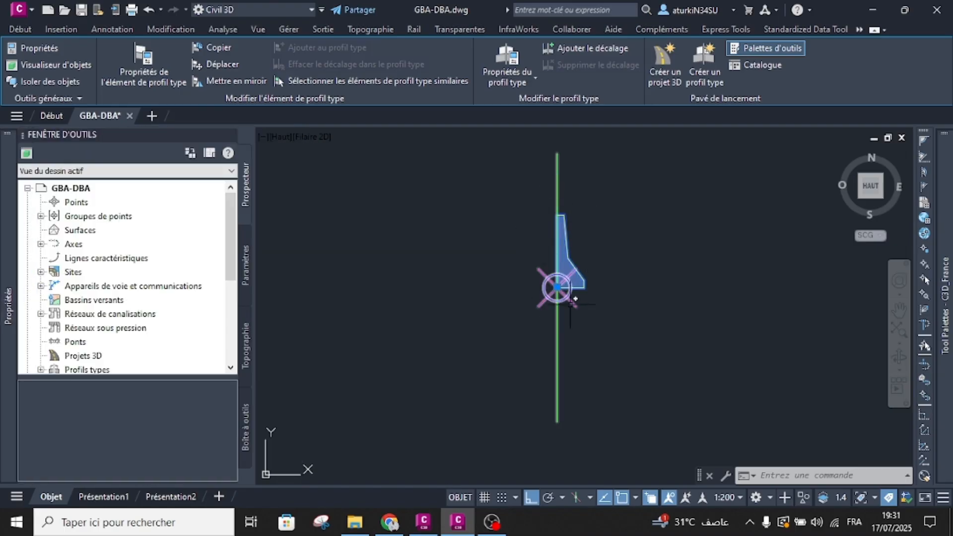
Step: Mirror the DBA subassembly about the assembly's marker point to form the full double-sided barrier profile
click(243, 82)
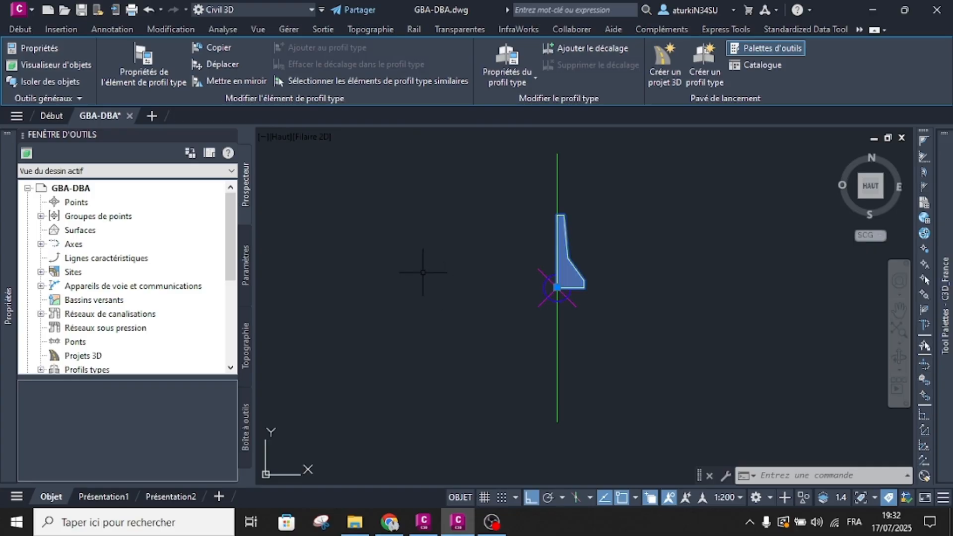
mouse_move(10, 296)
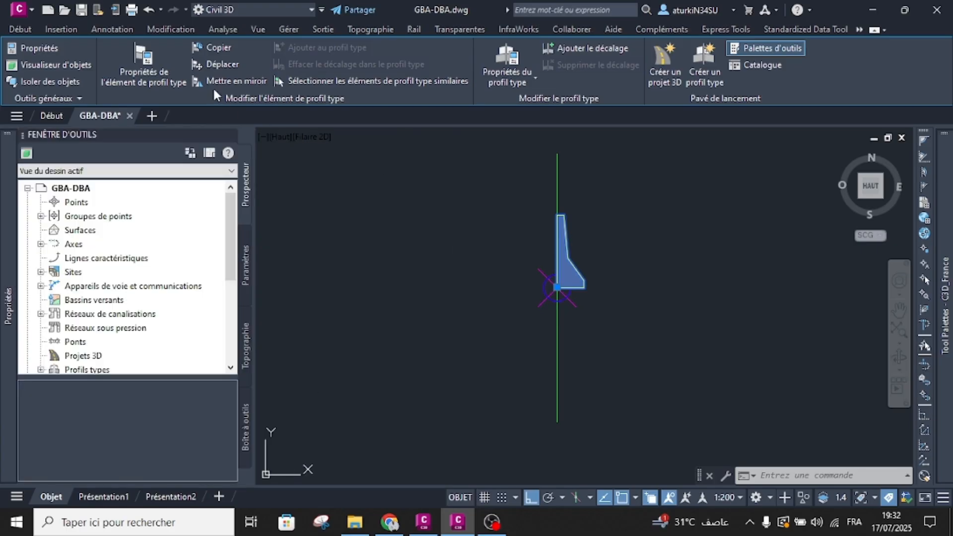
click(219, 82)
scroll(553, 337, up, 2)
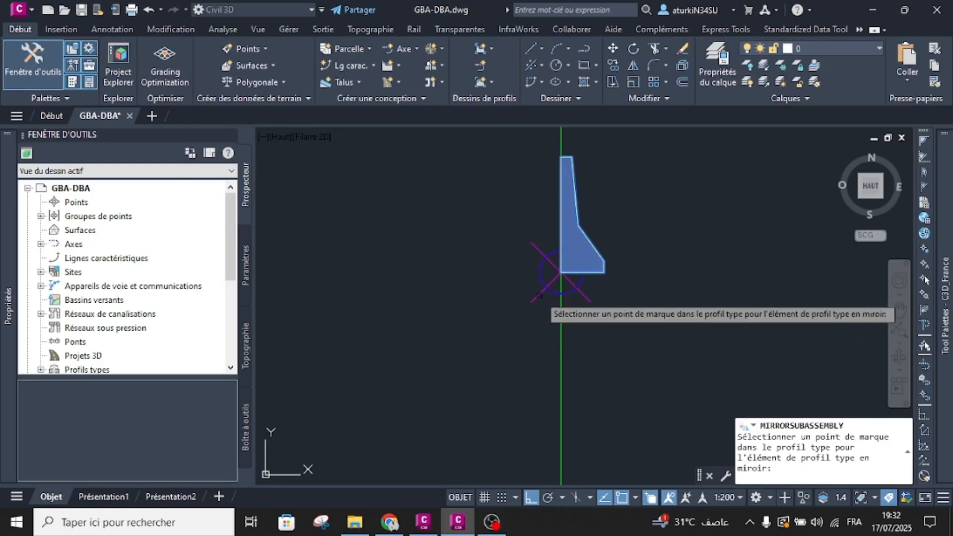
click(557, 287)
key(Escape)
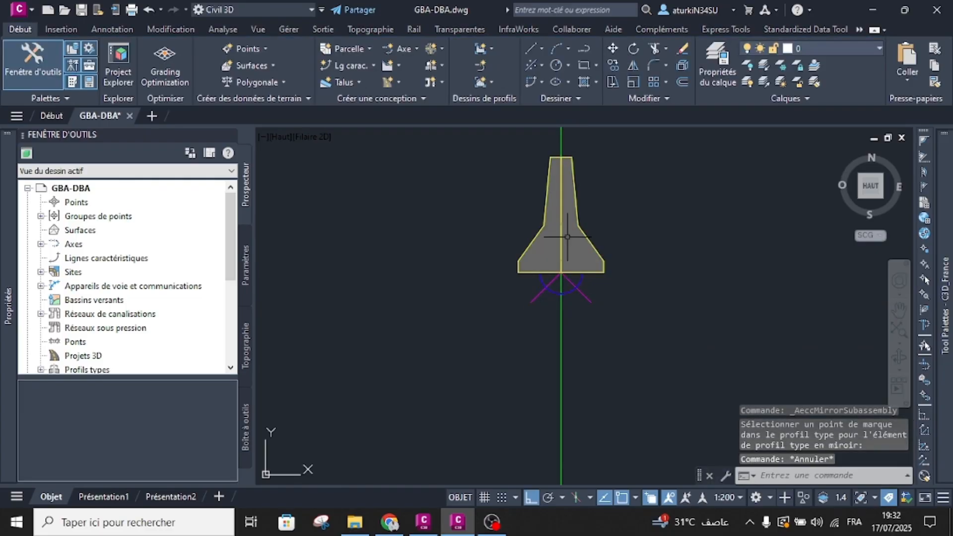
Step: Start creating a corridor and name it DBA
scroll(508, 302, down, 1)
scroll(508, 301, down, 9)
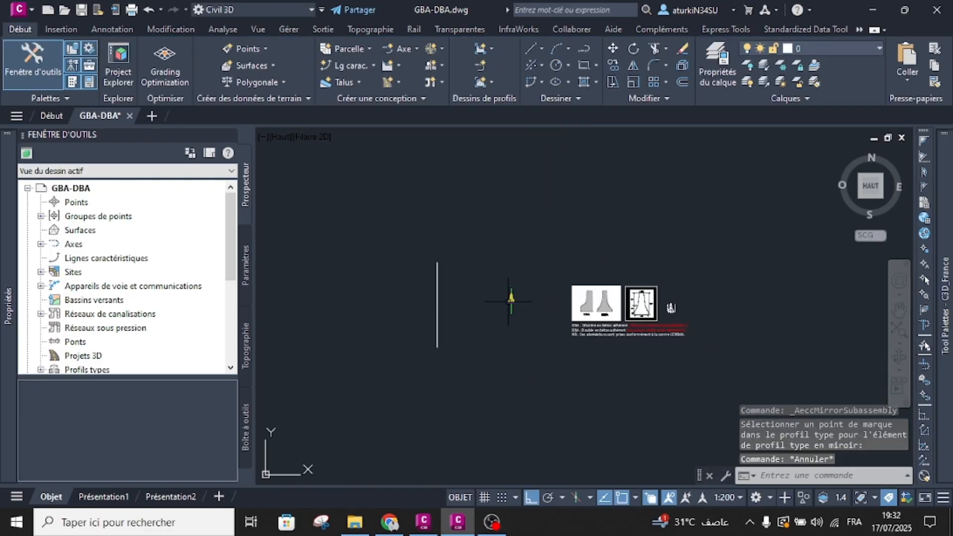
scroll(641, 312, up, 8)
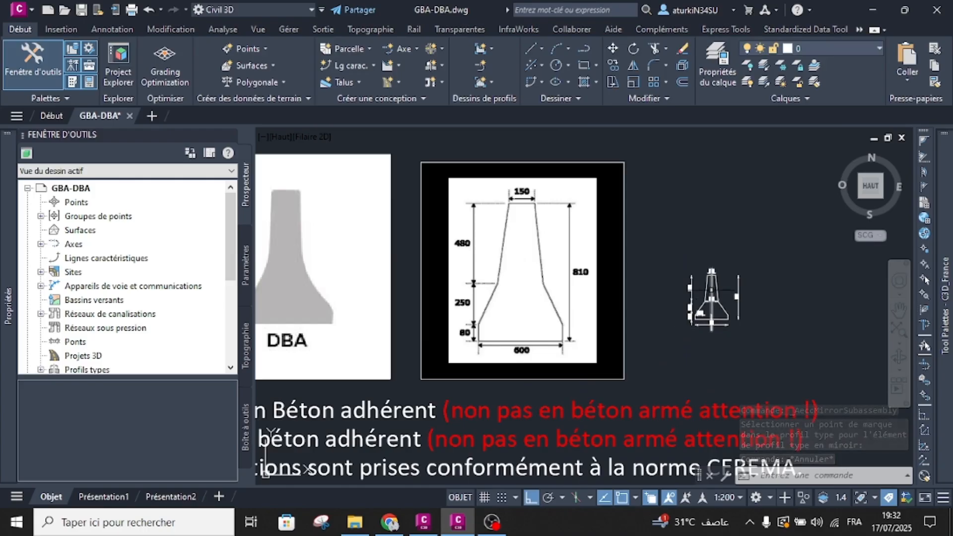
scroll(710, 297, down, 6)
scroll(483, 274, up, 4)
middle_drag(455, 288, 598, 276)
scroll(431, 288, down, 2)
middle_drag(428, 294, 524, 303)
click(391, 82)
click(406, 102)
text(DBA)
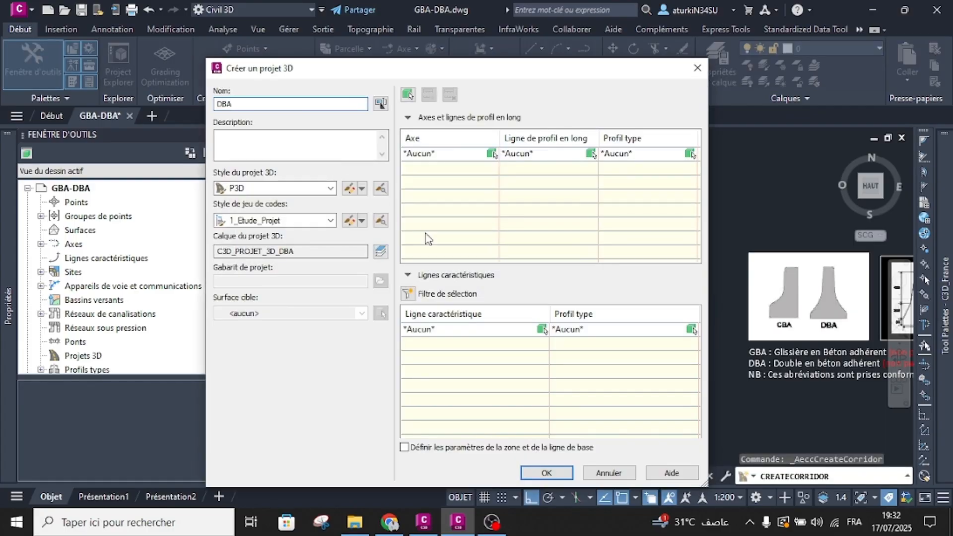
Step: Assign feature line DBA 1 and the DBA assembly to the new corridor and accept its definition
click(485, 329)
click(485, 329)
click(432, 367)
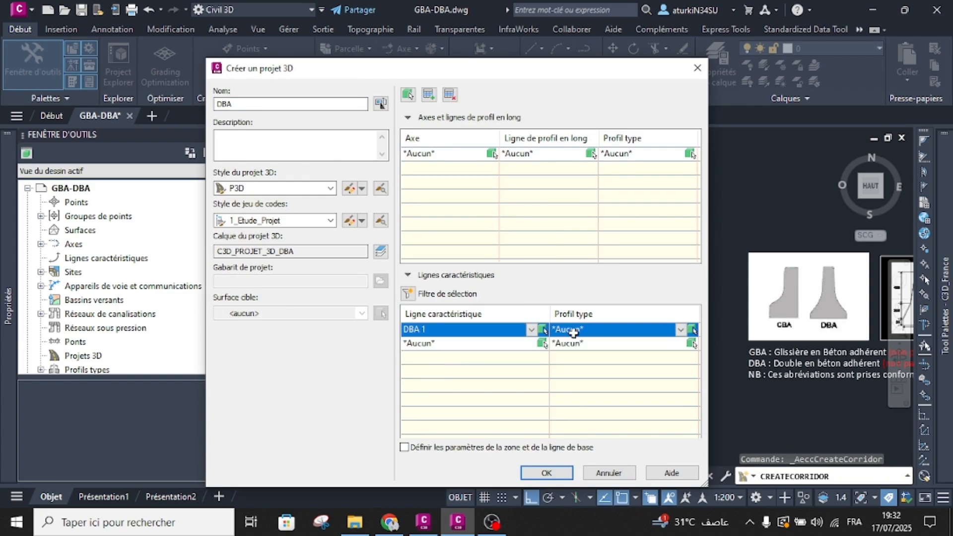
click(570, 331)
click(566, 355)
click(543, 473)
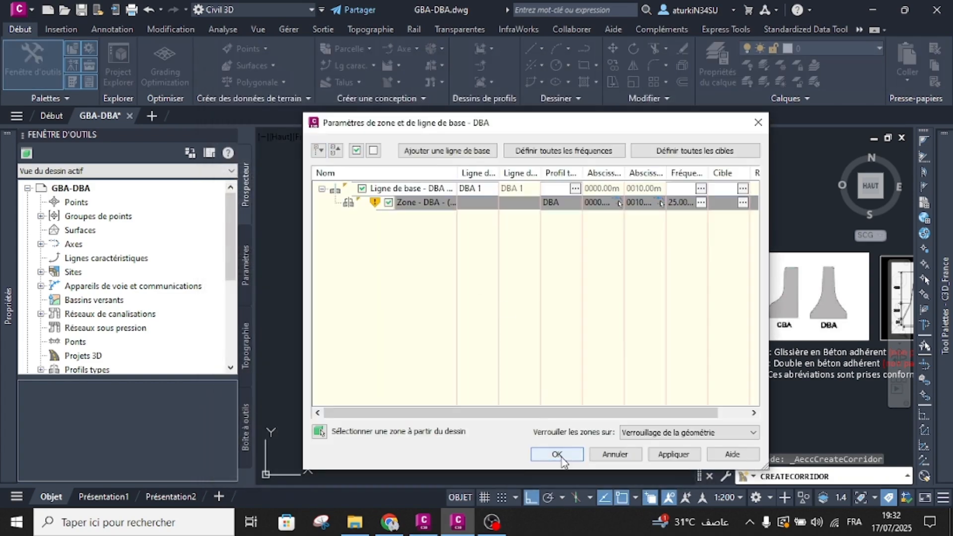
Step: Accept the corridor's baseline and region parameters unchanged and rebuild the corridor
click(562, 458)
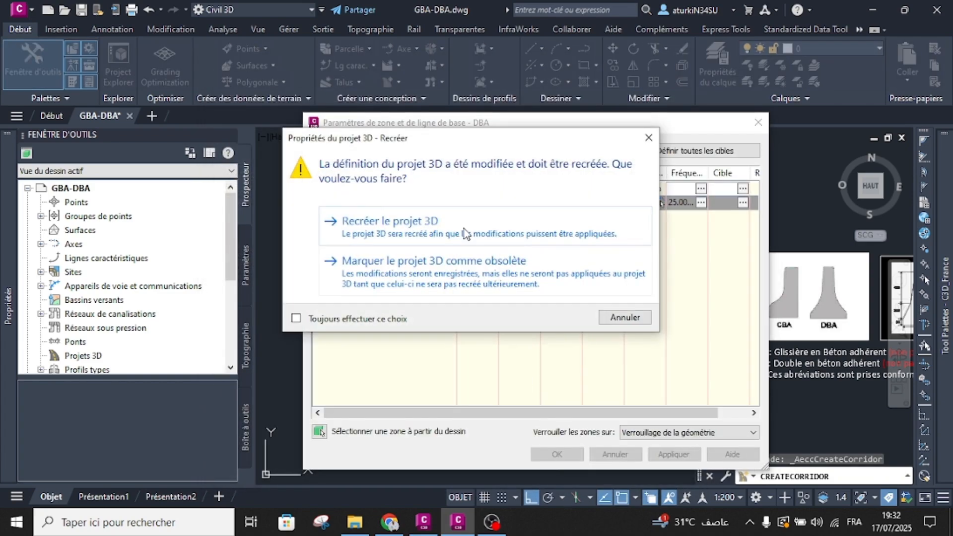
click(451, 229)
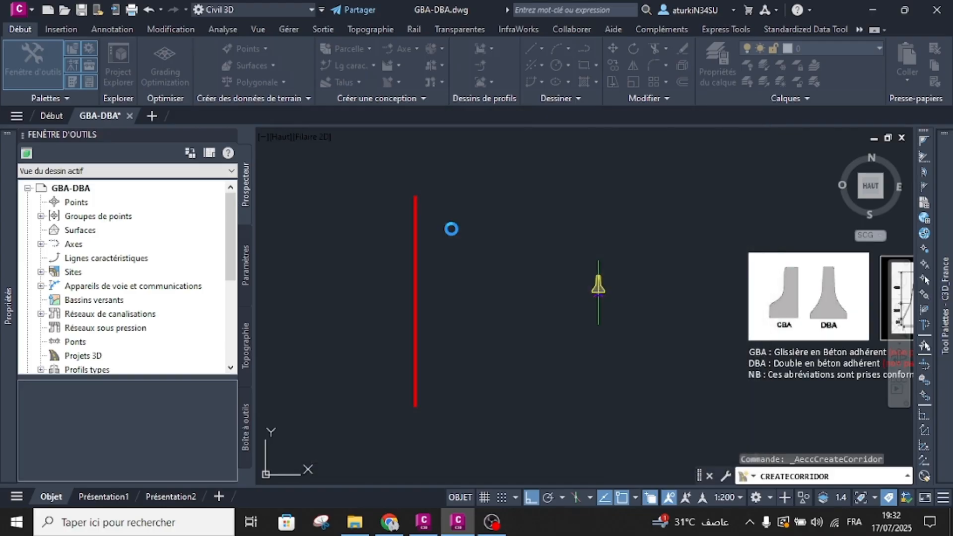
key(Escape)
Step: Inspect the DBA corridor in the Object Viewer from a tilted 3D angle and close the viewer
click(420, 270)
right_click(420, 270)
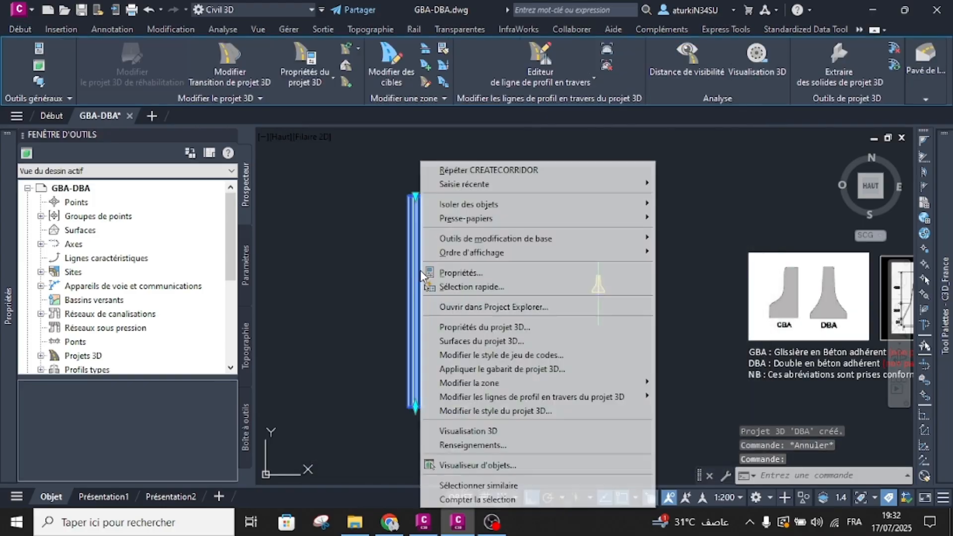
click(478, 462)
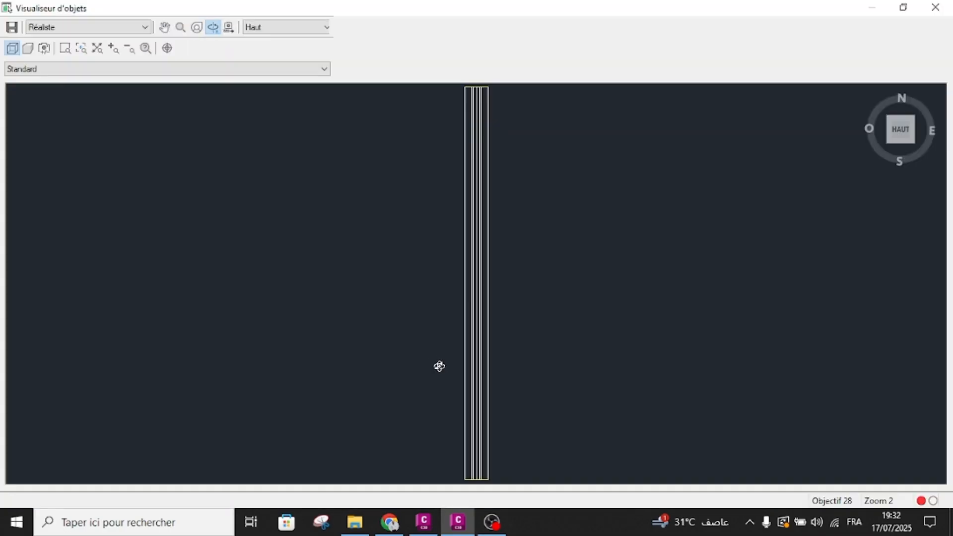
drag(438, 366, 443, 239)
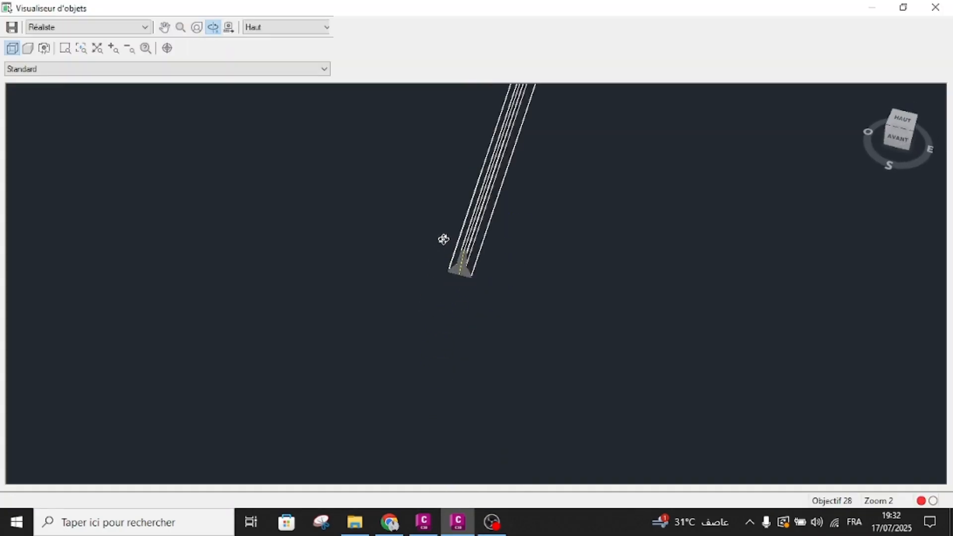
click(935, 7)
Step: Extract solids from all regions of the DBA corridor
click(418, 304)
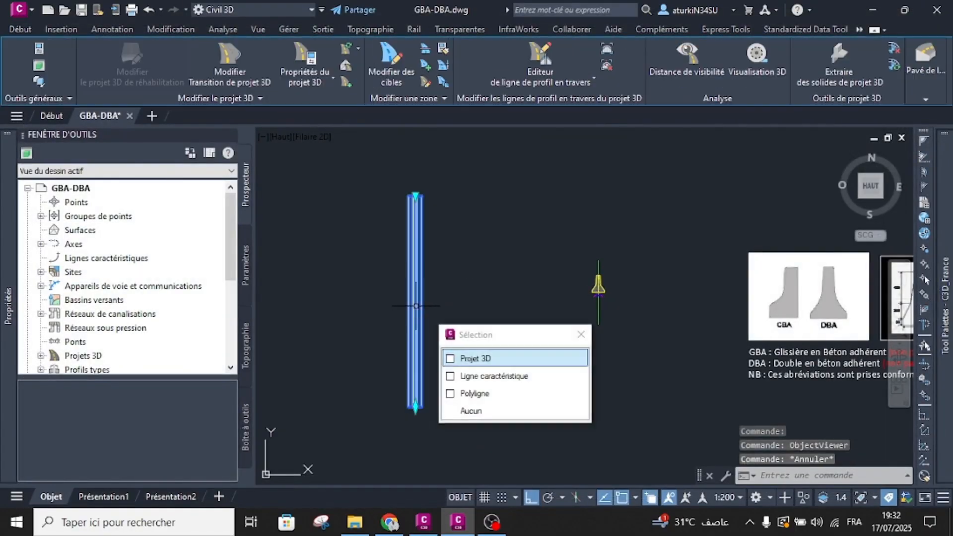
click(819, 67)
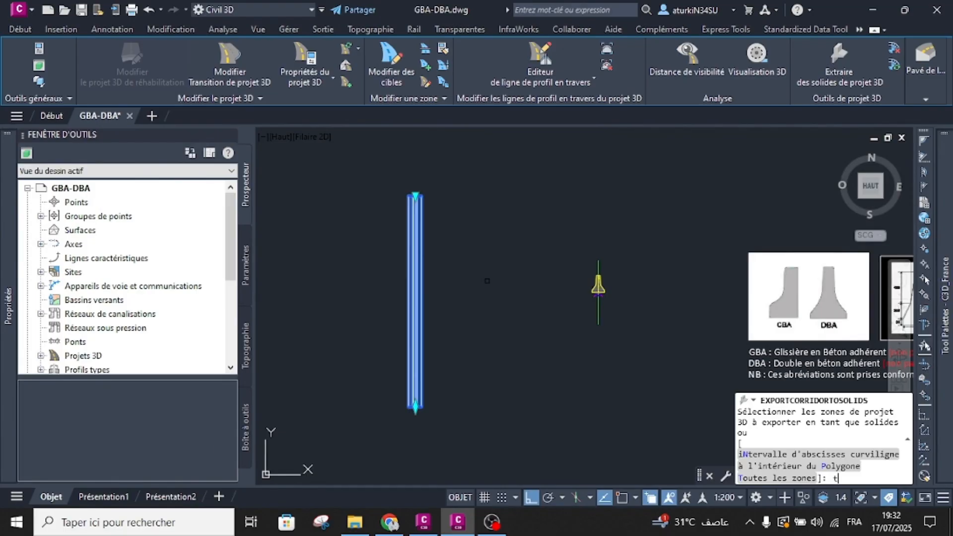
key(Return)
click(495, 445)
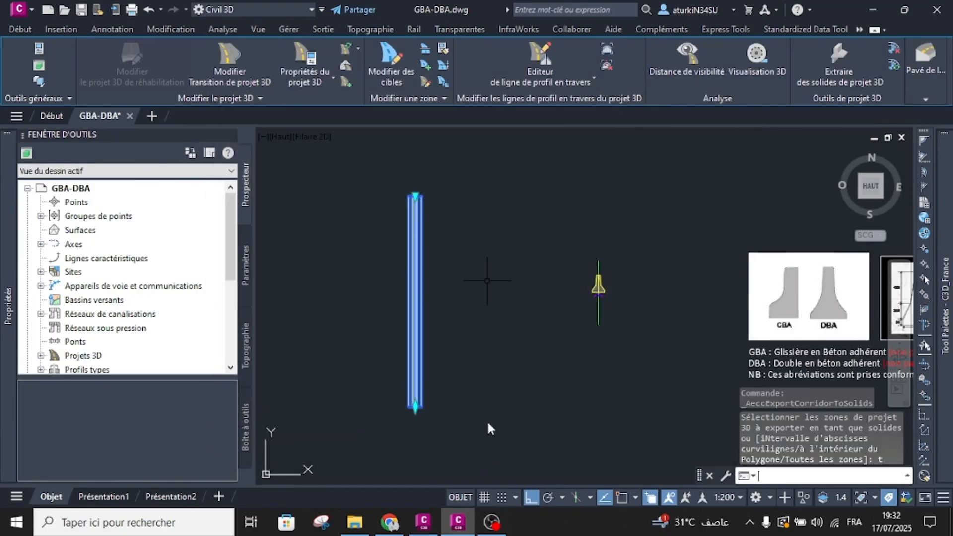
key(Escape)
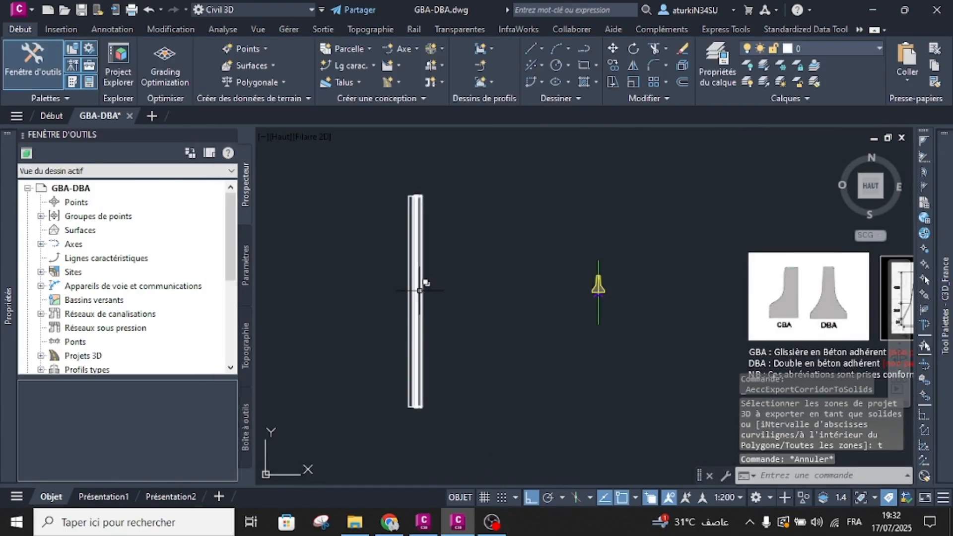
Step: Select the 3D solids extracted from both halves of the barrier and open them in the Object Viewer
click(420, 291)
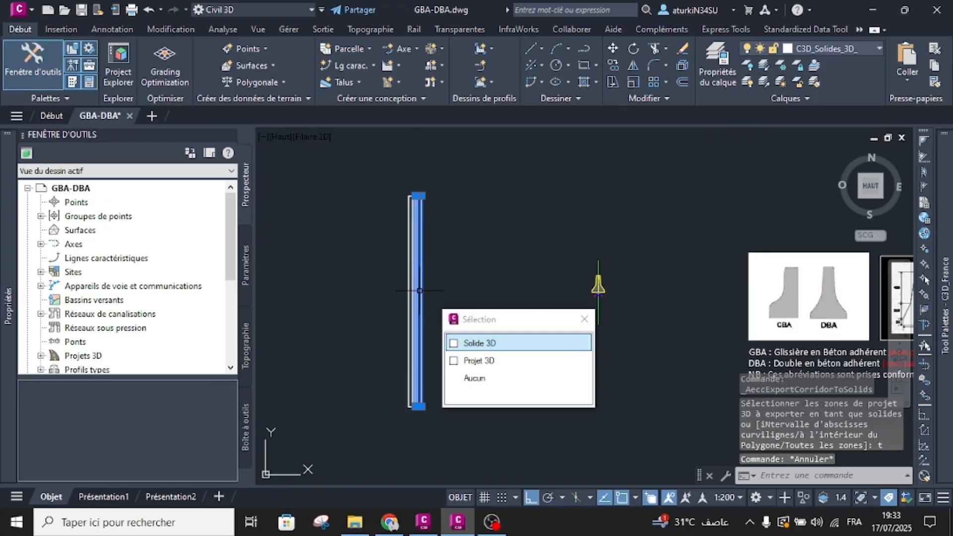
click(457, 343)
scroll(422, 243, up, 3)
click(428, 240)
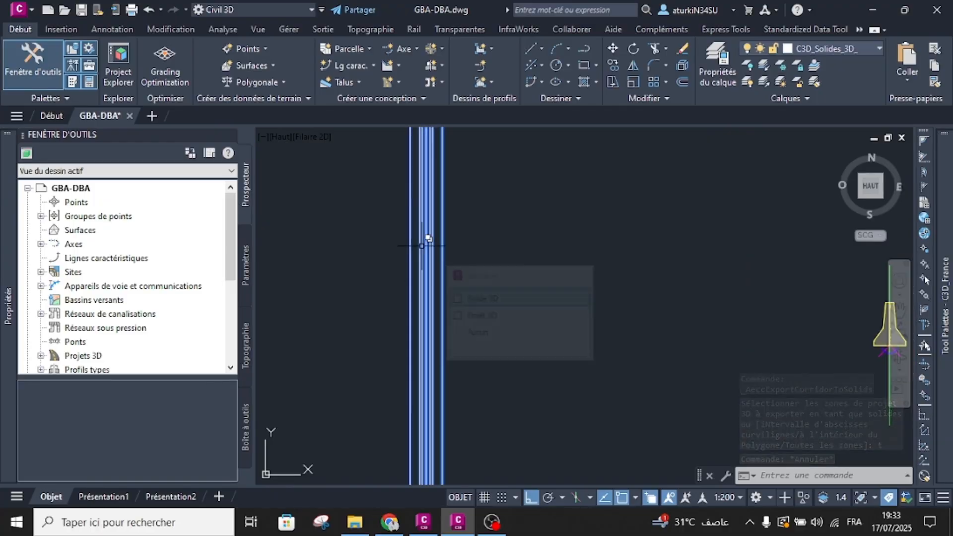
scroll(372, 248, down, 2)
right_click(372, 256)
click(402, 421)
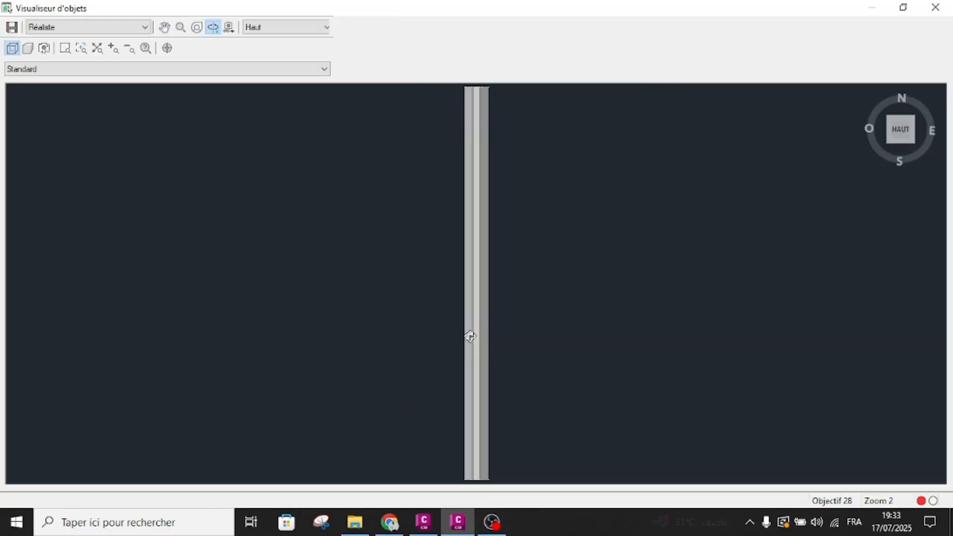
Step: Examine the barrier solids' end profile and sloped sides from several 3D angles
drag(470, 336, 466, 147)
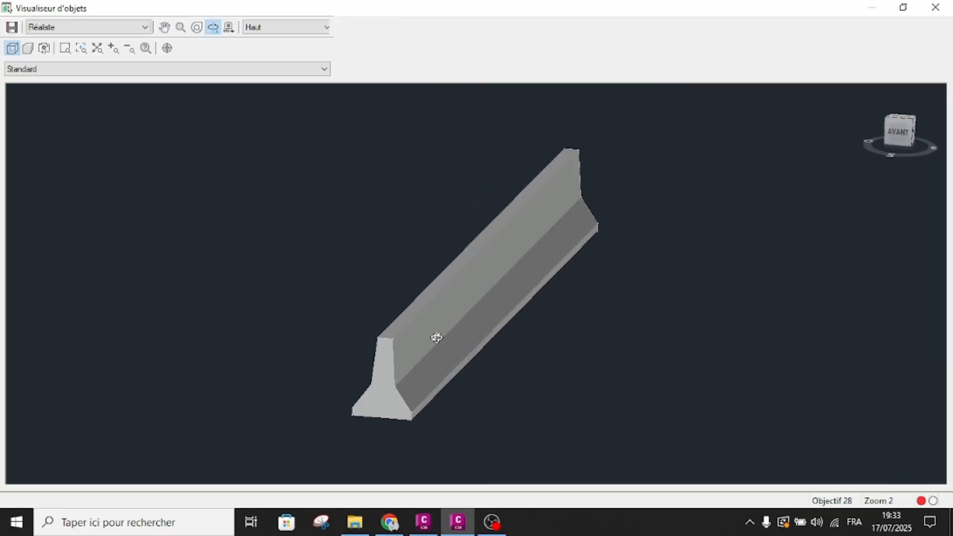
middle_drag(436, 337, 458, 247)
scroll(449, 283, up, 3)
middle_drag(450, 282, 513, 277)
drag(463, 325, 485, 312)
middle_drag(509, 264, 480, 301)
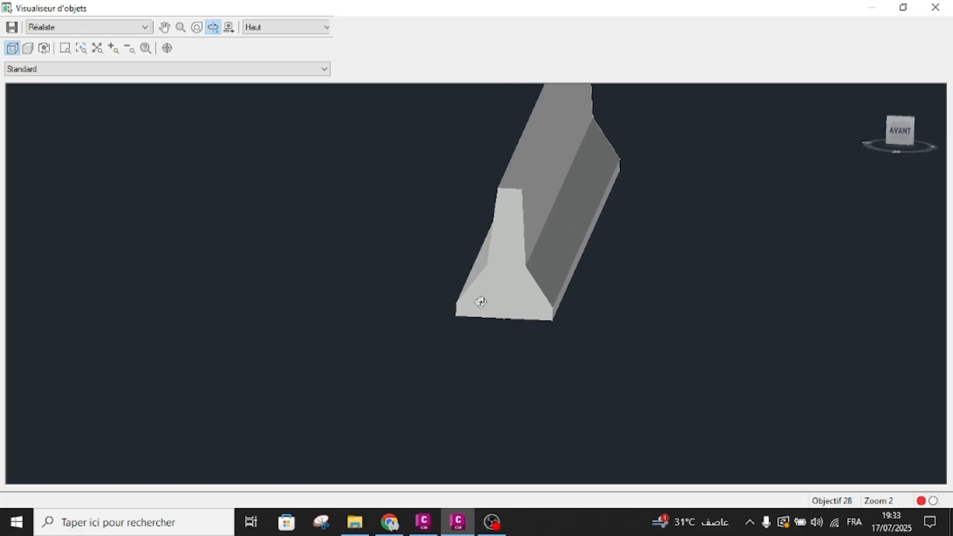
drag(491, 275, 482, 310)
middle_drag(483, 310, 457, 359)
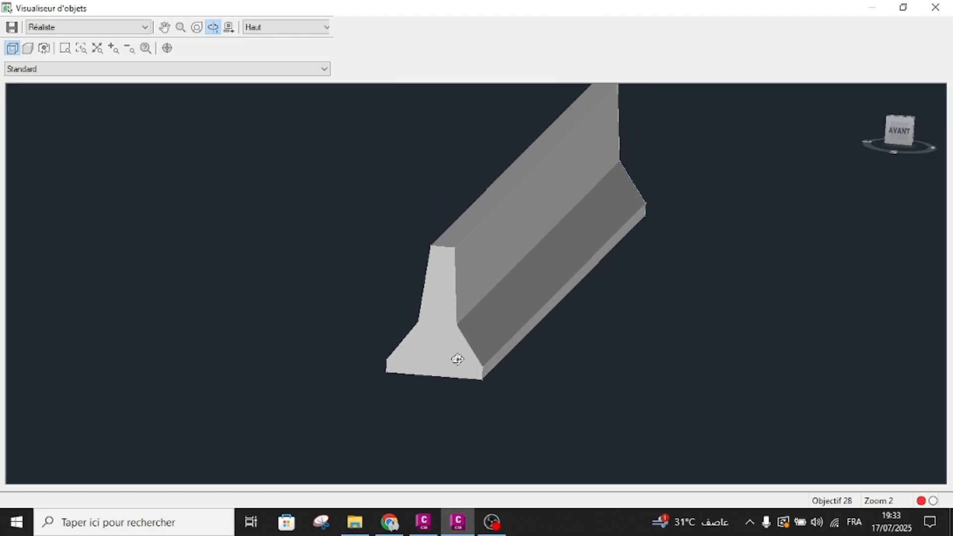